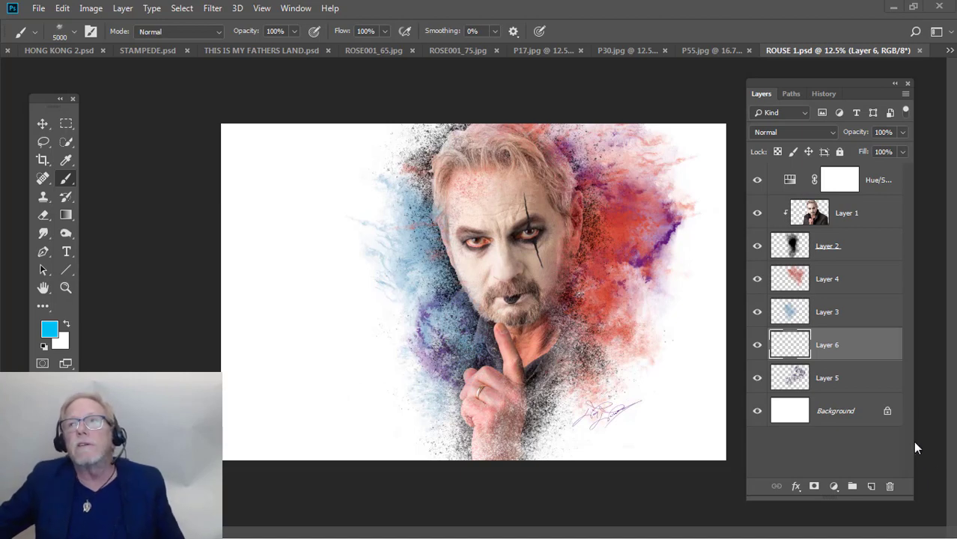
Delete Layer 2, Layer 4, Layer 3, Layer 6 and Layer 5, keeping the portrait layer and the Background
{"action": "left_click", "coordinate": [854, 253]}
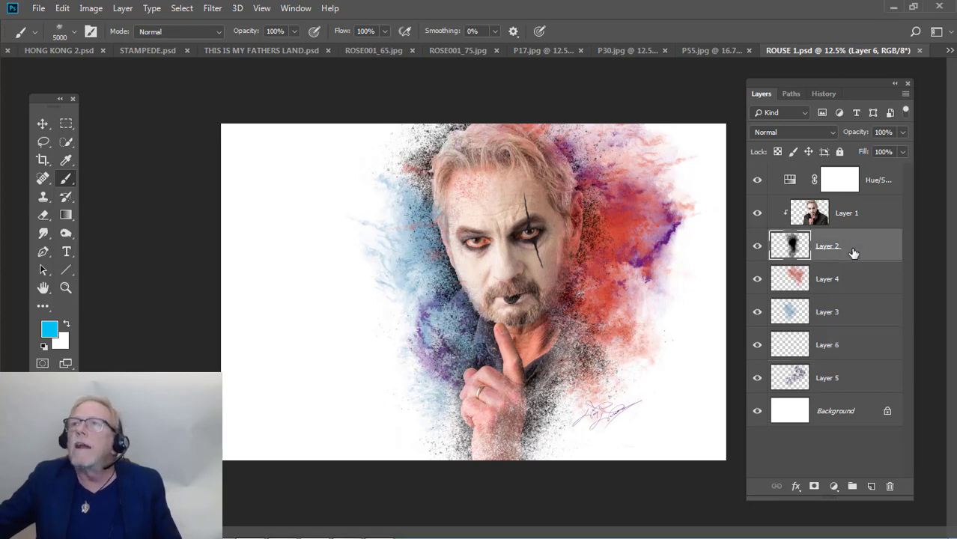
{"action": "left_click", "coordinate": [852, 378], "text": "shift"}
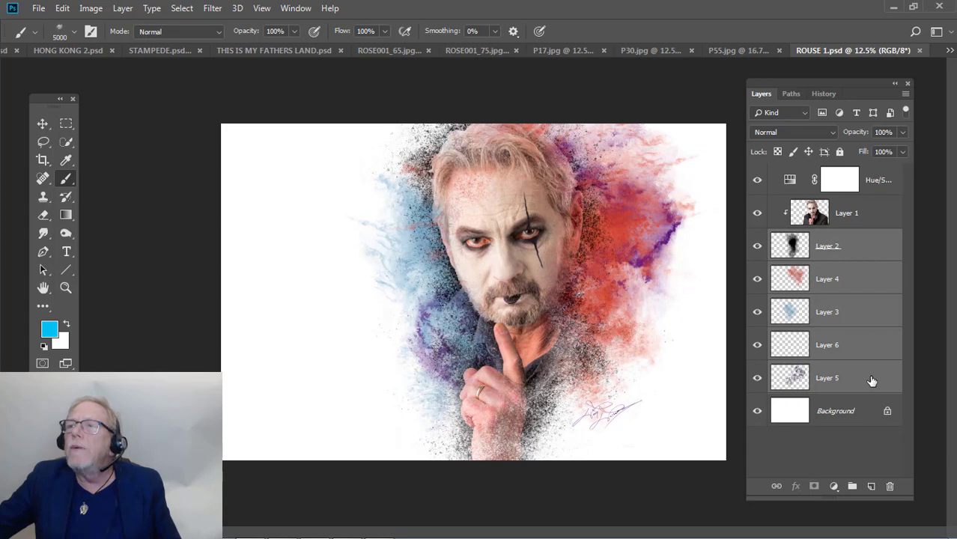
{"action": "left_click_drag", "start_coordinate": [872, 381], "coordinate": [888, 486]}
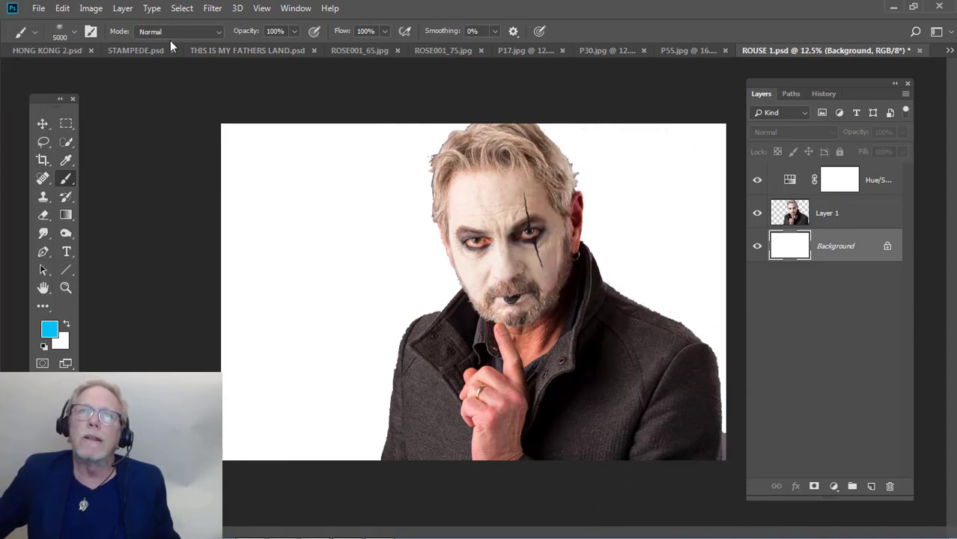
Create five new empty layers between the Background and the portrait on Layer 1
{"action": "left_click", "coordinate": [871, 487]}
{"action": "left_click", "coordinate": [870, 487]}
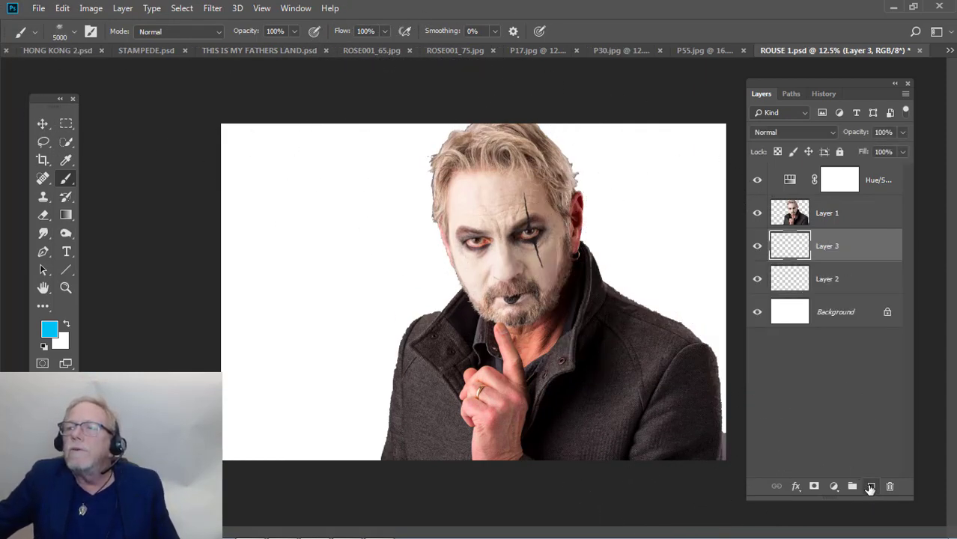
{"action": "left_click", "coordinate": [871, 486]}
{"action": "left_click", "coordinate": [872, 486]}
{"action": "left_click", "coordinate": [873, 486]}
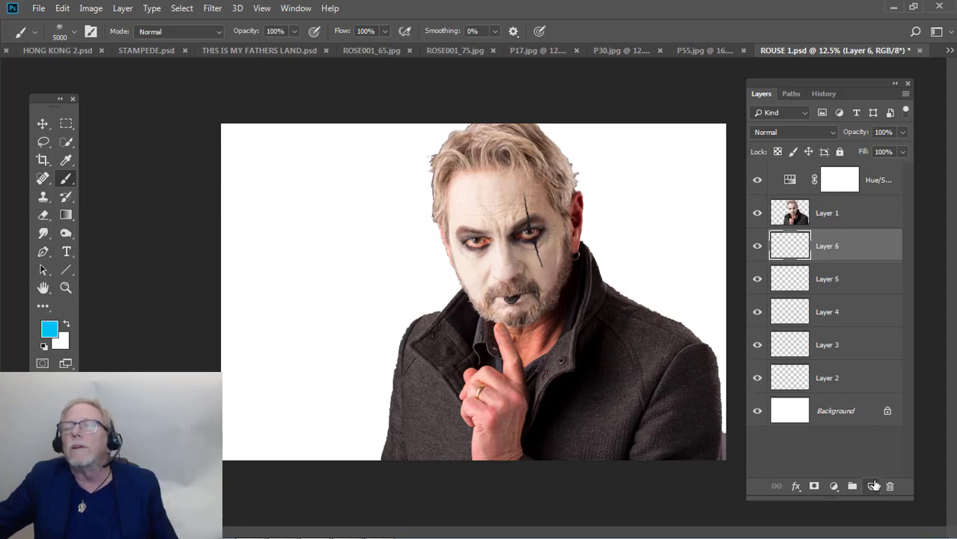
Clip the portrait on Layer 1 to the empty Layer 6 below it and clear any selection
{"action": "left_click", "coordinate": [791, 213]}
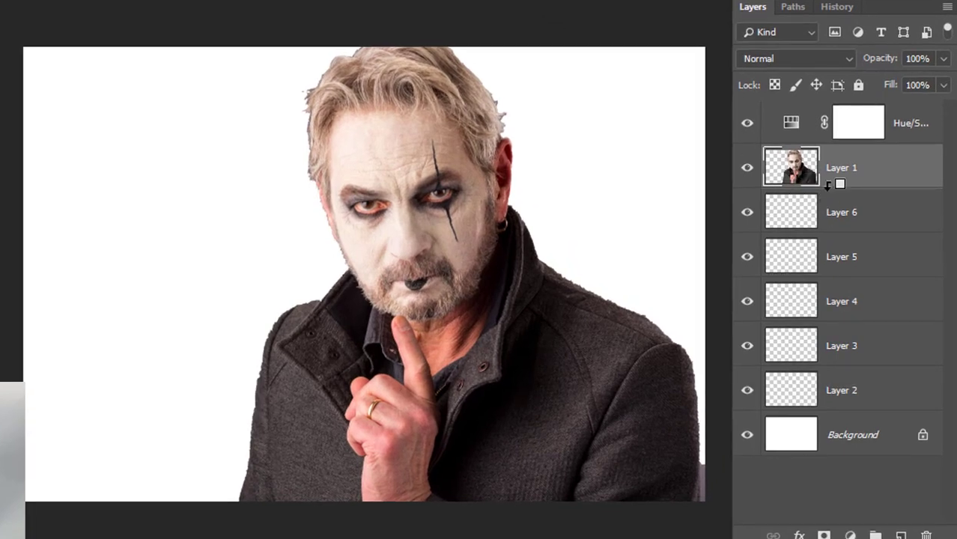
{"action": "left_click", "coordinate": [827, 186], "text": "alt"}
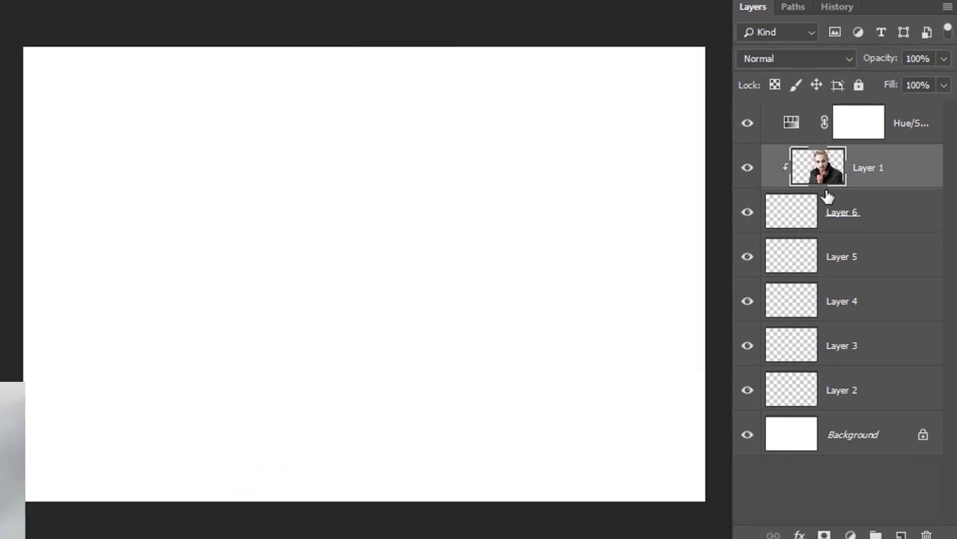
{"action": "left_click", "coordinate": [775, 211], "text": "ctrl"}
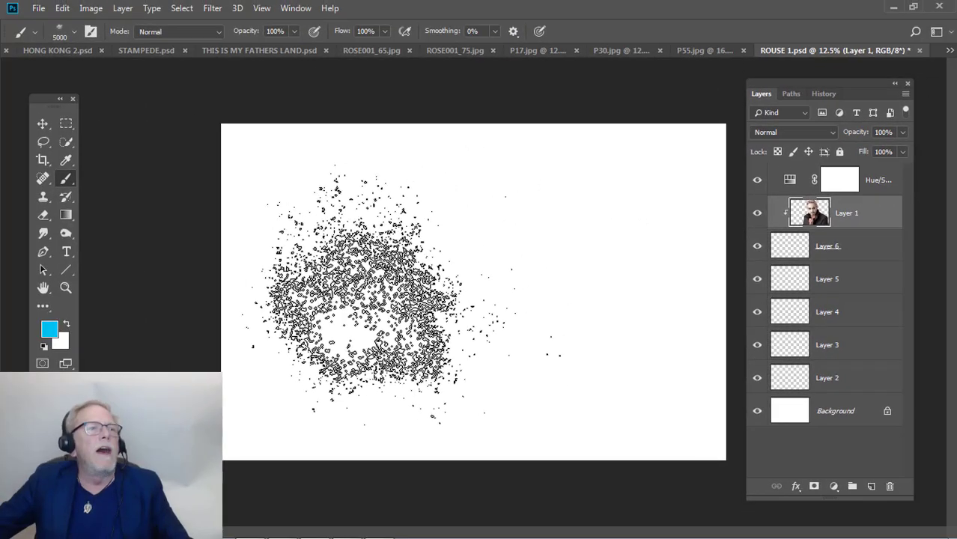
{"action": "key", "text": "ctrl+d"}
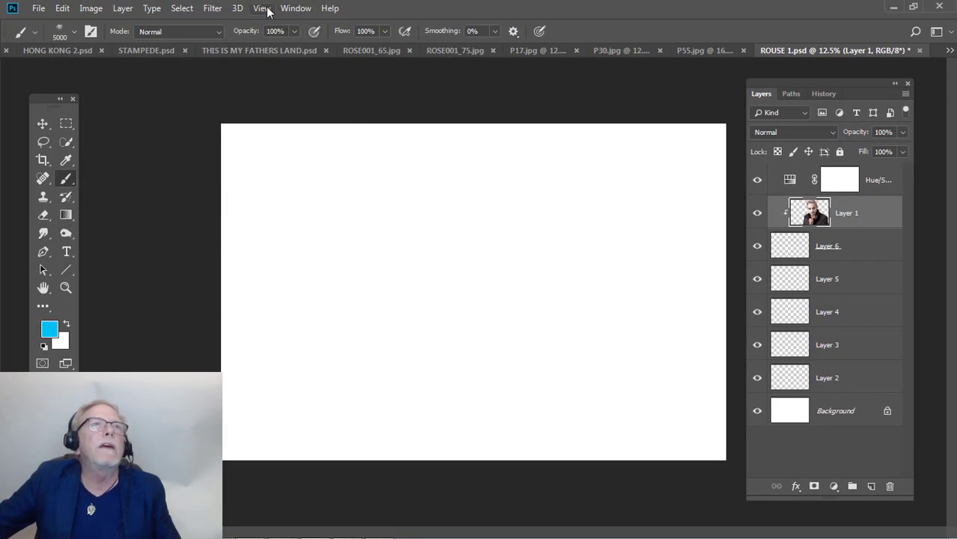
Show the colour swatches beside the tools and choose dark purple as the foreground colour
{"action": "left_click", "coordinate": [298, 11]}
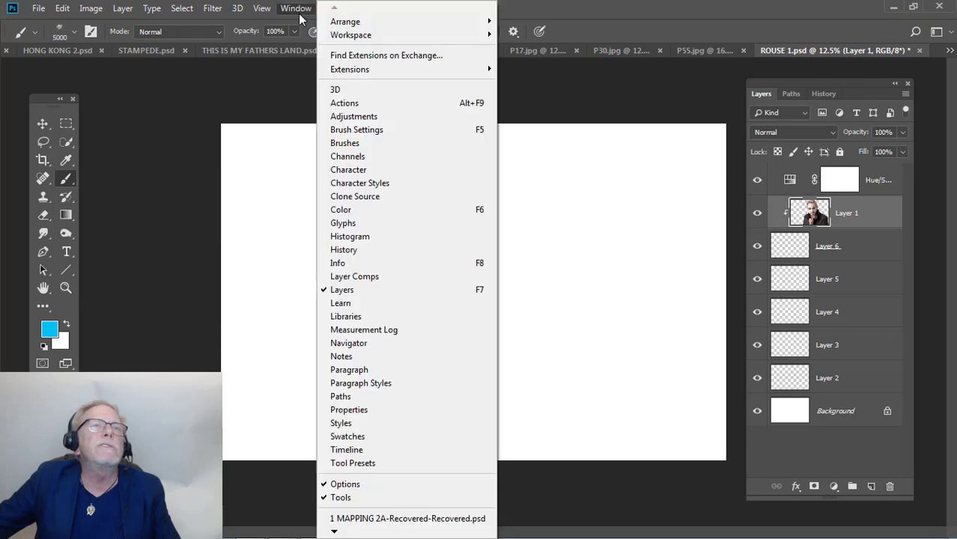
{"action": "left_click", "coordinate": [353, 436]}
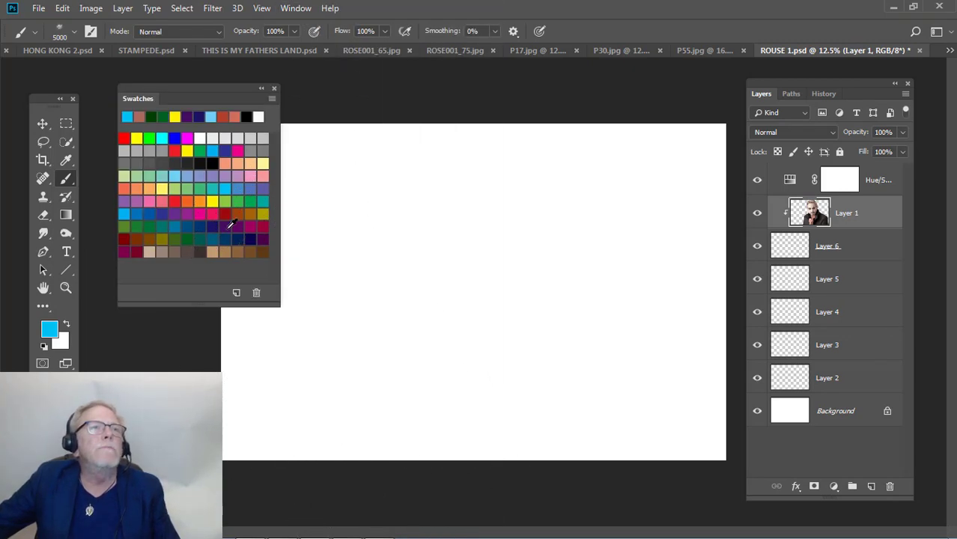
{"action": "left_click", "coordinate": [233, 231]}
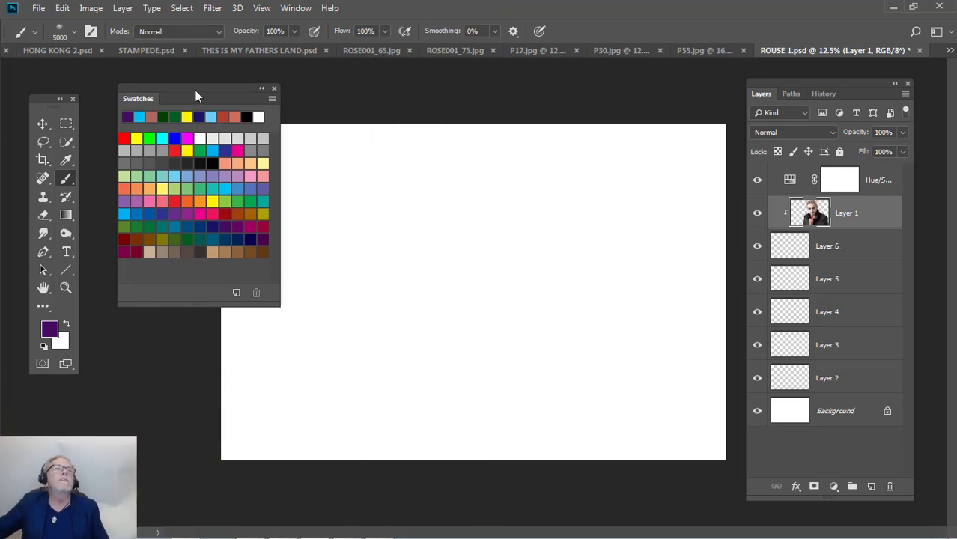
{"action": "left_click_drag", "start_coordinate": [194, 91], "coordinate": [162, 85]}
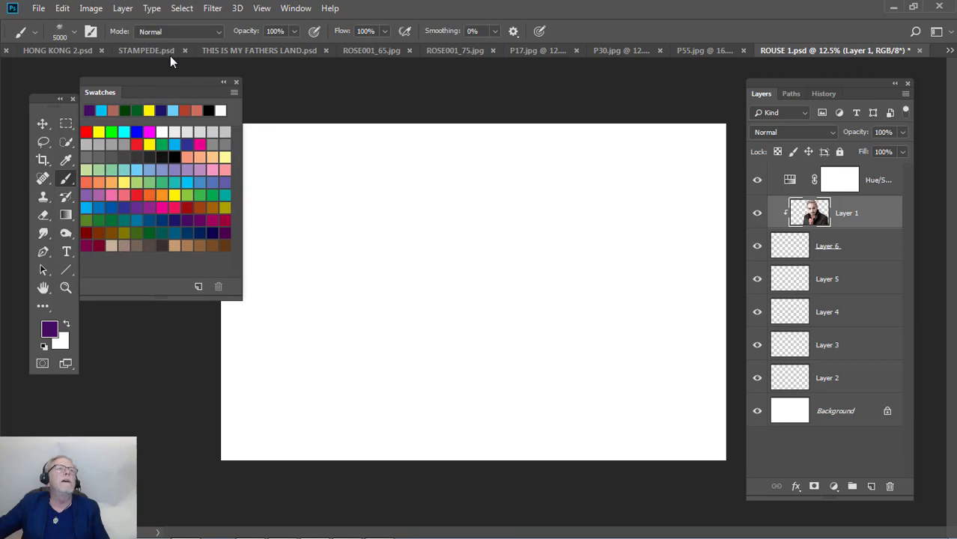
Show the brush's Shape Dynamics settings and reduce the splatter brush size to 3300 px
{"action": "left_click", "coordinate": [297, 9]}
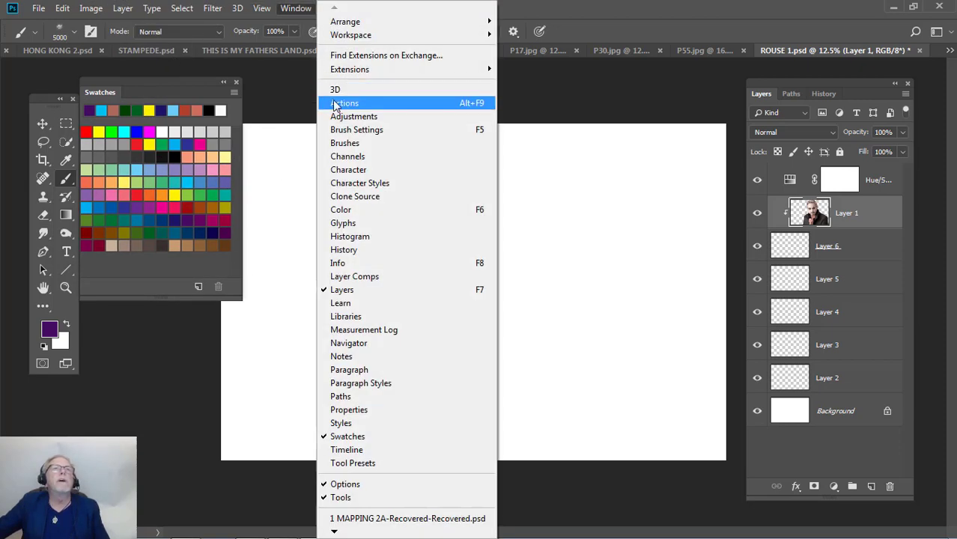
{"action": "left_click", "coordinate": [371, 129]}
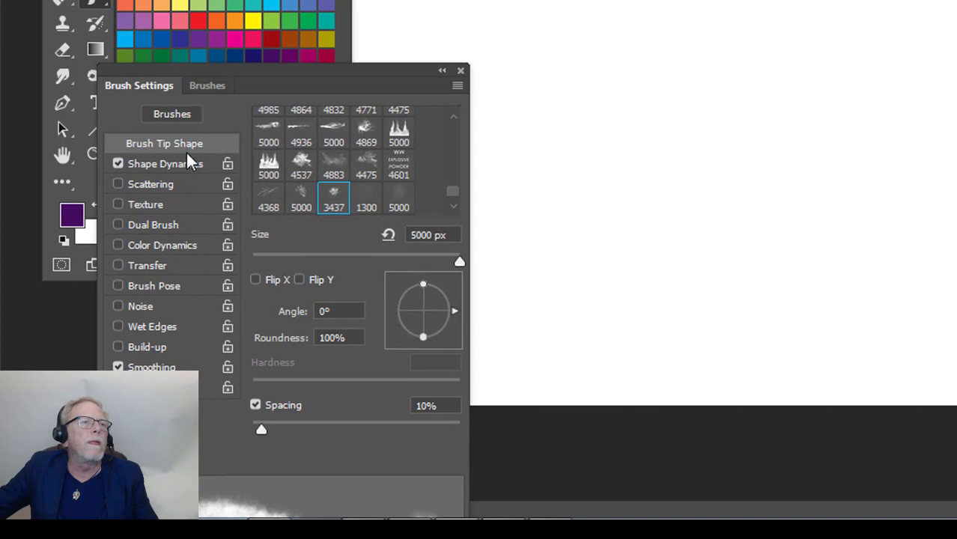
{"action": "left_click", "coordinate": [187, 165]}
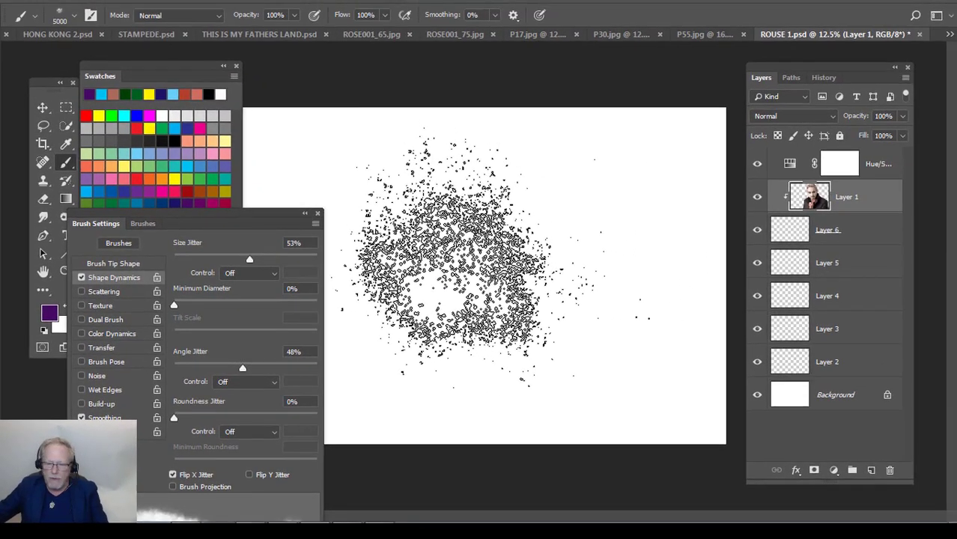
{"action": "key", "text": "bracketleft"}
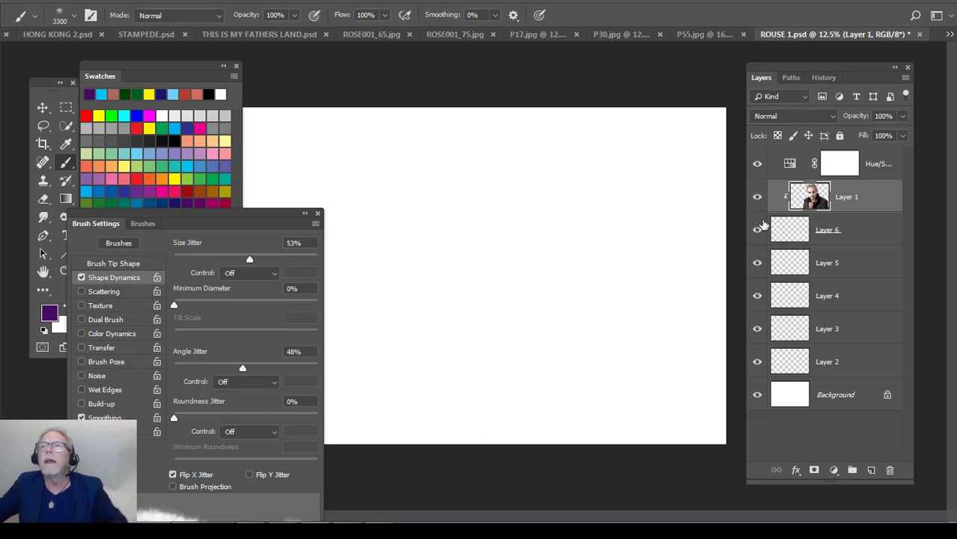
Paint splatter dabs on Layer 6 over the eyes, forehead and hair to reveal the upper part of the portrait
{"action": "left_click", "coordinate": [802, 237]}
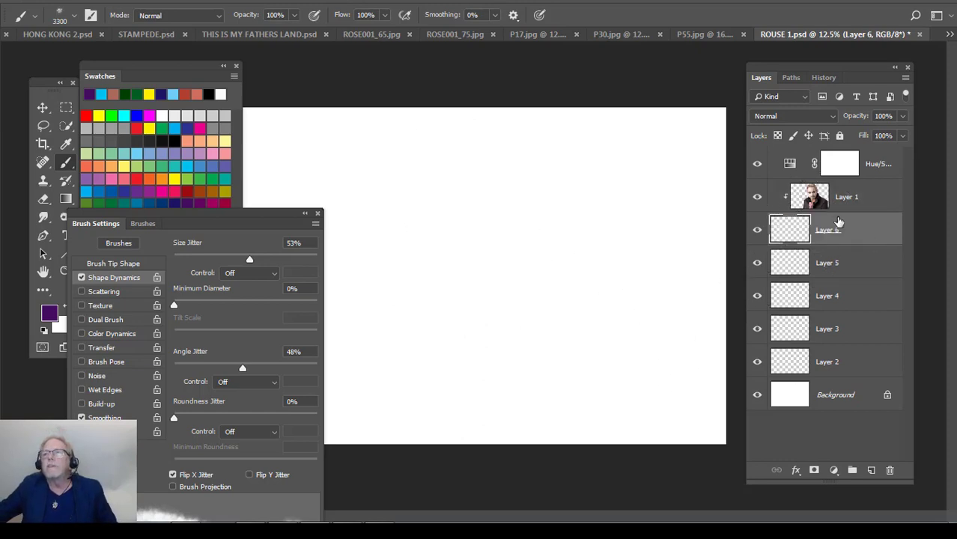
{"action": "mouse_move", "coordinate": [322, 150]}
{"action": "left_mouse_down"}
{"action": "mouse_move", "coordinate": [359, 180]}
{"action": "mouse_move", "coordinate": [415, 191]}
{"action": "mouse_move", "coordinate": [449, 217]}
{"action": "left_mouse_up"}
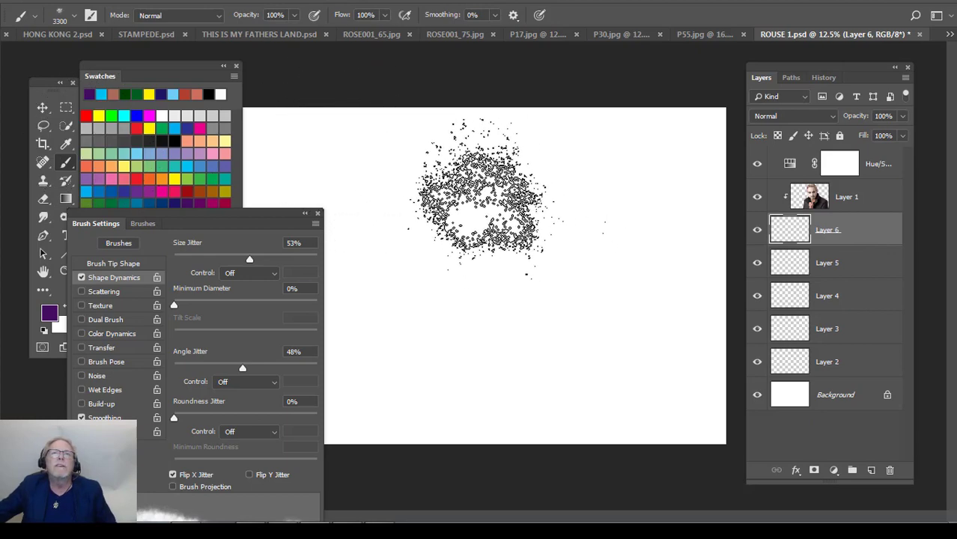
{"action": "left_click", "coordinate": [477, 203]}
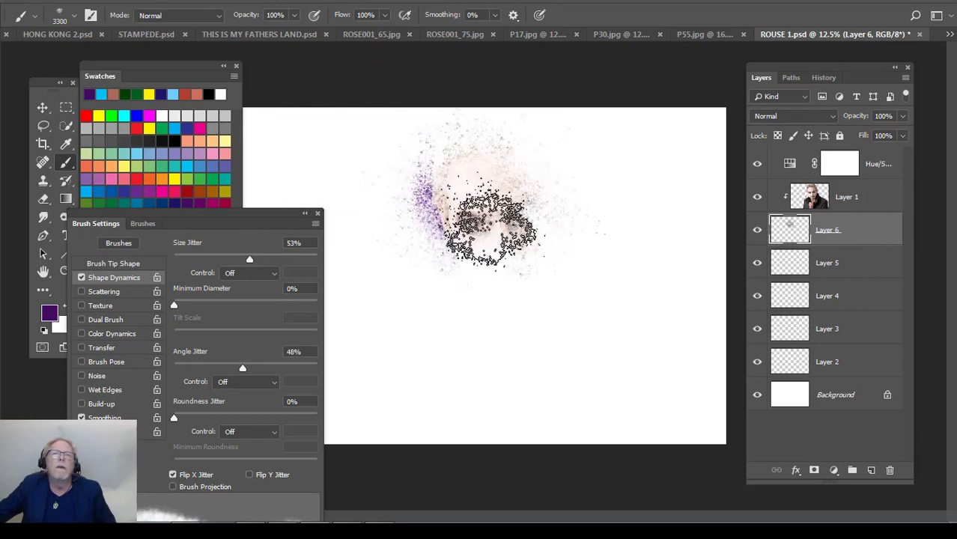
{"action": "mouse_move", "coordinate": [494, 218]}
{"action": "left_mouse_down"}
{"action": "mouse_move", "coordinate": [548, 224]}
{"action": "mouse_move", "coordinate": [532, 198]}
{"action": "mouse_move", "coordinate": [551, 209]}
{"action": "mouse_move", "coordinate": [505, 186]}
{"action": "mouse_move", "coordinate": [502, 161]}
{"action": "mouse_move", "coordinate": [540, 169]}
{"action": "mouse_move", "coordinate": [554, 146]}
{"action": "mouse_move", "coordinate": [490, 214]}
{"action": "left_mouse_up"}
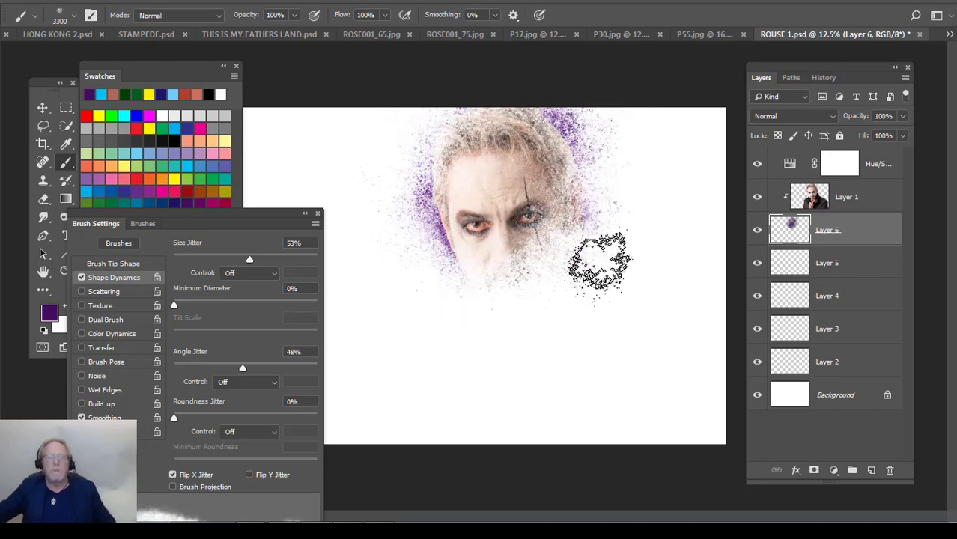
Undo the last two brush dabs and repaint Layer 6 from the hair and ear down through the beard, neck and hand
{"action": "key", "text": "ctrl+z"}
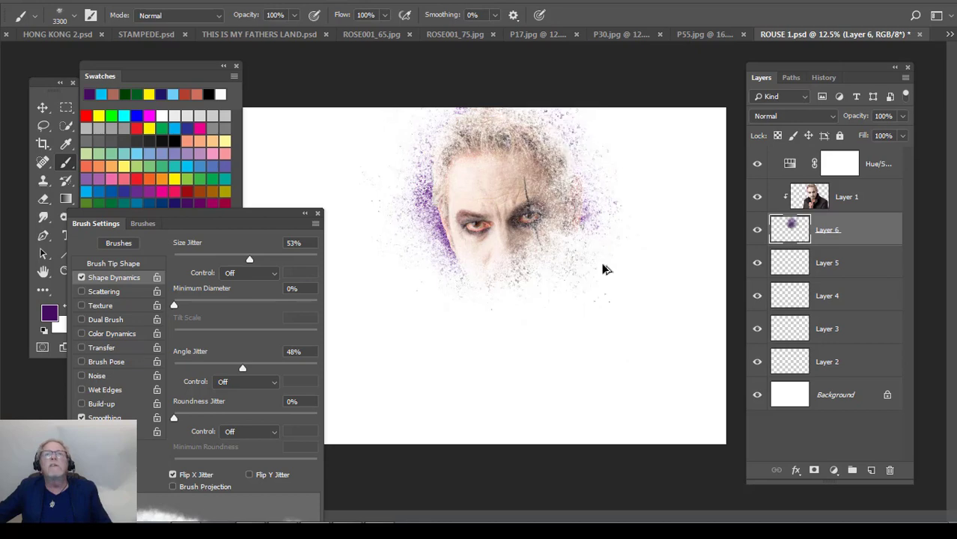
{"action": "key", "text": "ctrl+alt+z"}
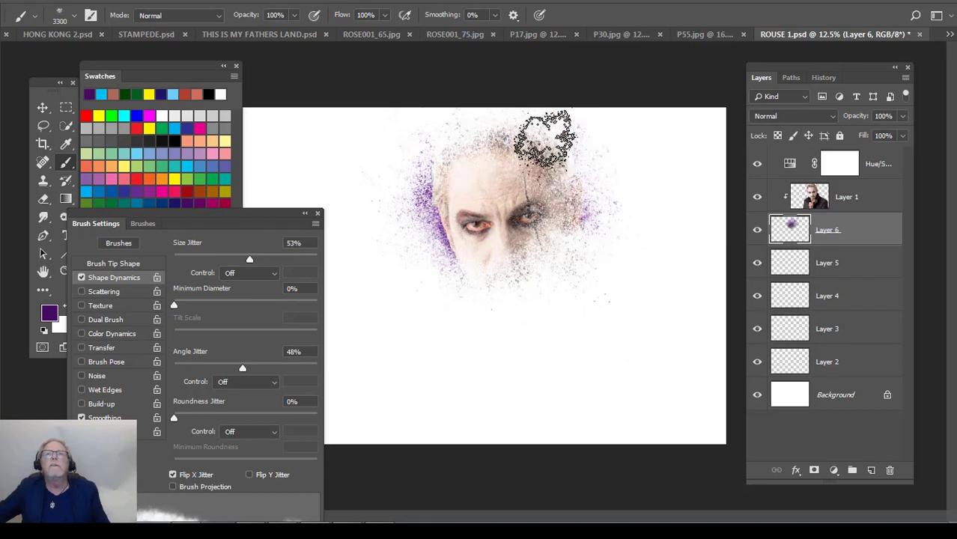
{"action": "left_click", "coordinate": [540, 131]}
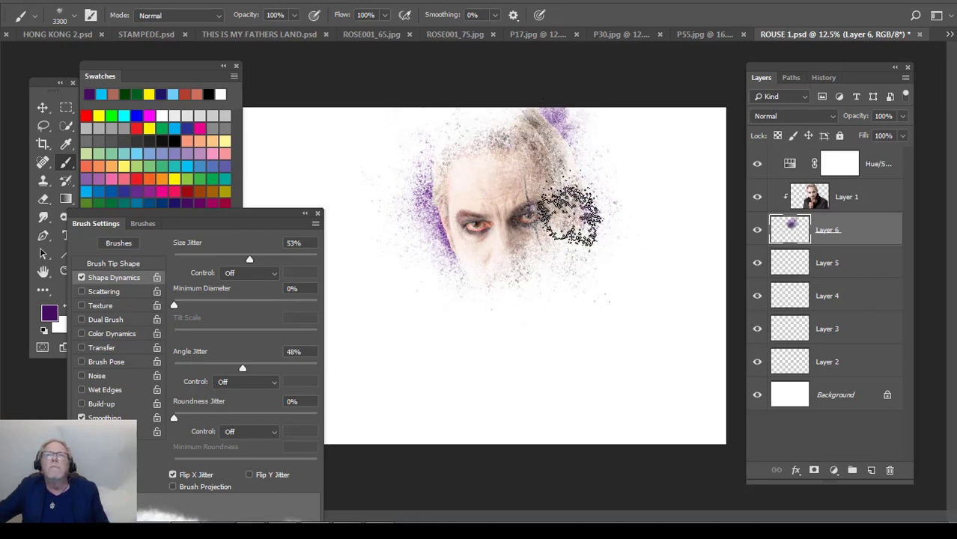
{"action": "left_click", "coordinate": [569, 215]}
{"action": "left_click", "coordinate": [581, 193]}
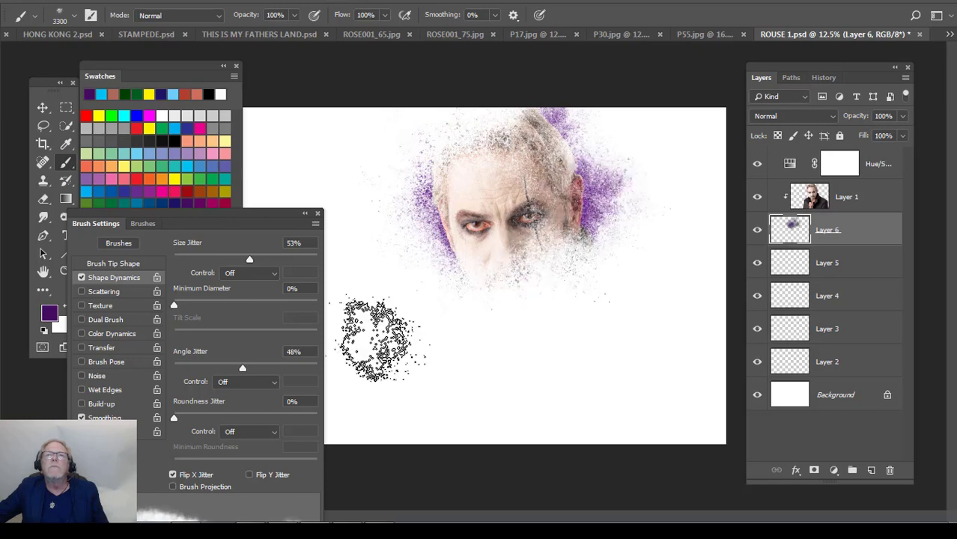
{"action": "mouse_move", "coordinate": [513, 275]}
{"action": "left_mouse_down"}
{"action": "mouse_move", "coordinate": [521, 287]}
{"action": "mouse_move", "coordinate": [526, 248]}
{"action": "mouse_move", "coordinate": [526, 284]}
{"action": "mouse_move", "coordinate": [495, 328]}
{"action": "mouse_move", "coordinate": [521, 318]}
{"action": "mouse_move", "coordinate": [513, 320]}
{"action": "mouse_move", "coordinate": [506, 277]}
{"action": "mouse_move", "coordinate": [513, 235]}
{"action": "mouse_move", "coordinate": [524, 269]}
{"action": "mouse_move", "coordinate": [509, 329]}
{"action": "left_mouse_up"}
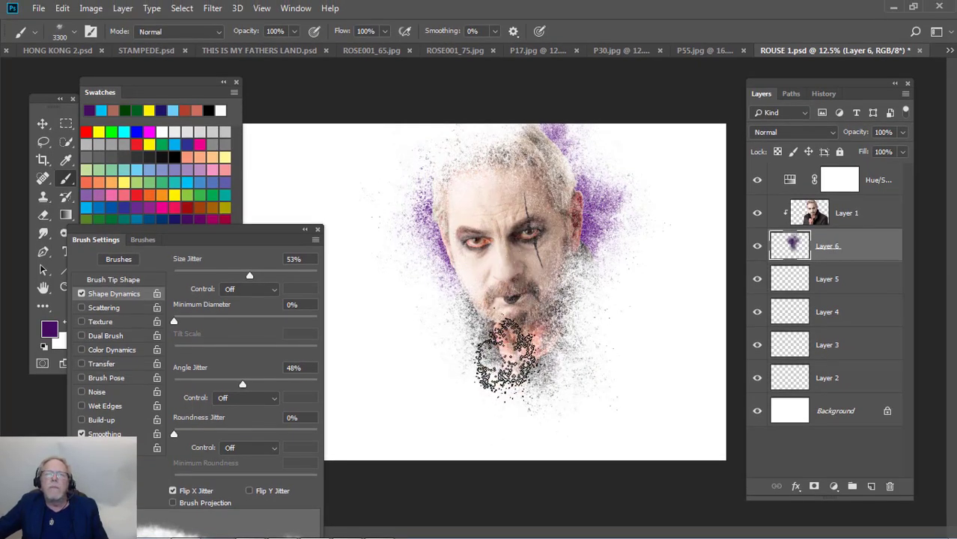
{"action": "mouse_move", "coordinate": [524, 370]}
{"action": "left_mouse_down"}
{"action": "mouse_move", "coordinate": [501, 393]}
{"action": "mouse_move", "coordinate": [518, 359]}
{"action": "mouse_move", "coordinate": [548, 344]}
{"action": "mouse_move", "coordinate": [529, 348]}
{"action": "mouse_move", "coordinate": [559, 322]}
{"action": "mouse_move", "coordinate": [555, 299]}
{"action": "mouse_move", "coordinate": [559, 310]}
{"action": "mouse_move", "coordinate": [584, 292]}
{"action": "mouse_move", "coordinate": [569, 268]}
{"action": "mouse_move", "coordinate": [499, 259]}
{"action": "mouse_move", "coordinate": [522, 273]}
{"action": "mouse_move", "coordinate": [523, 303]}
{"action": "mouse_move", "coordinate": [486, 149]}
{"action": "left_mouse_up"}
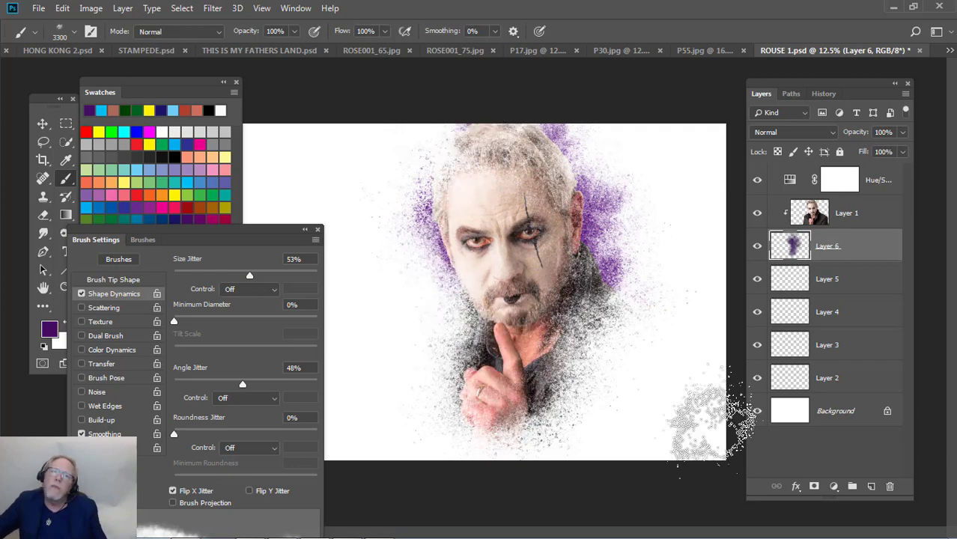
Add a mask to Layer 6 and paint it black with splatter dabs along the cheek and beside the face
{"action": "left_click", "coordinate": [814, 487]}
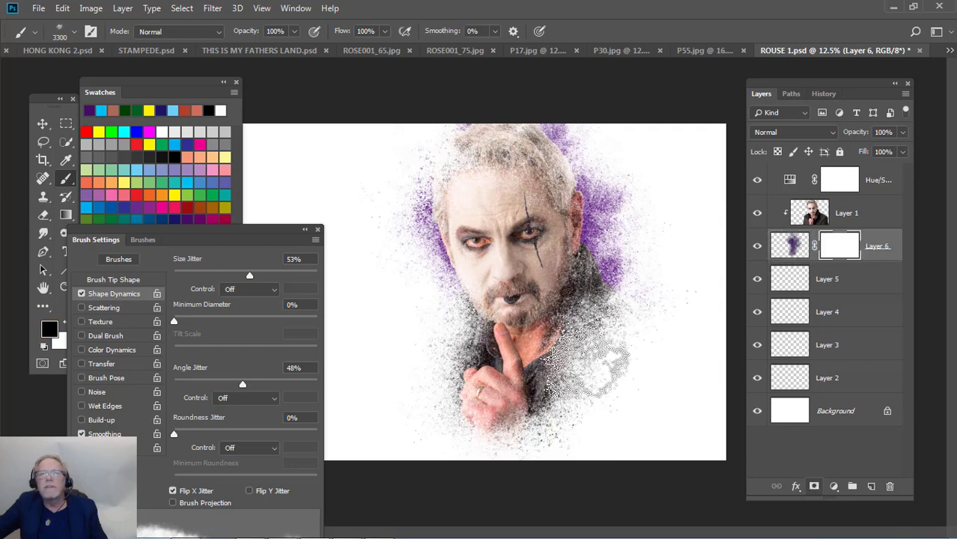
{"action": "left_click", "coordinate": [447, 288]}
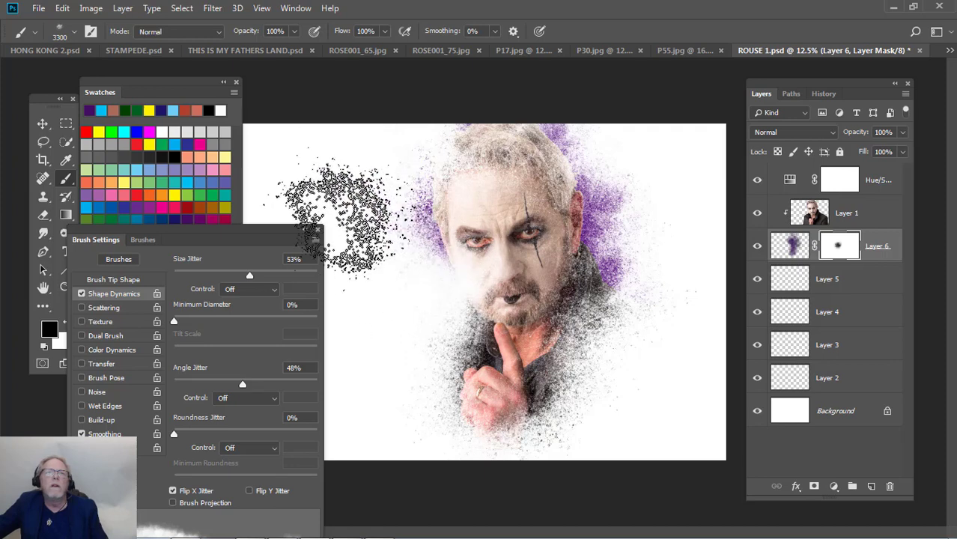
{"action": "left_click", "coordinate": [385, 214]}
{"action": "left_click", "coordinate": [426, 247]}
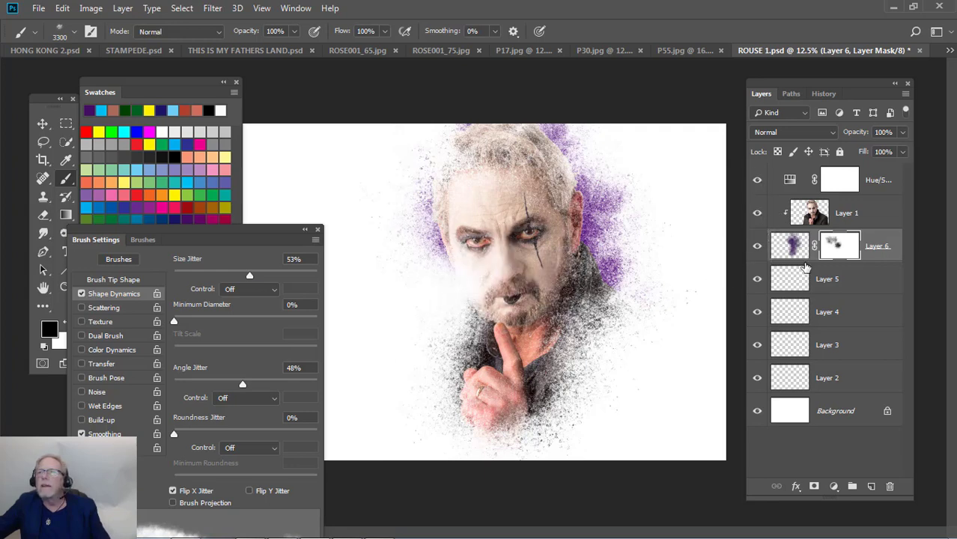
Switch from Layer 6's pixels back to its mask and paint splatter over the face, finishing with white
{"action": "left_click", "coordinate": [795, 247]}
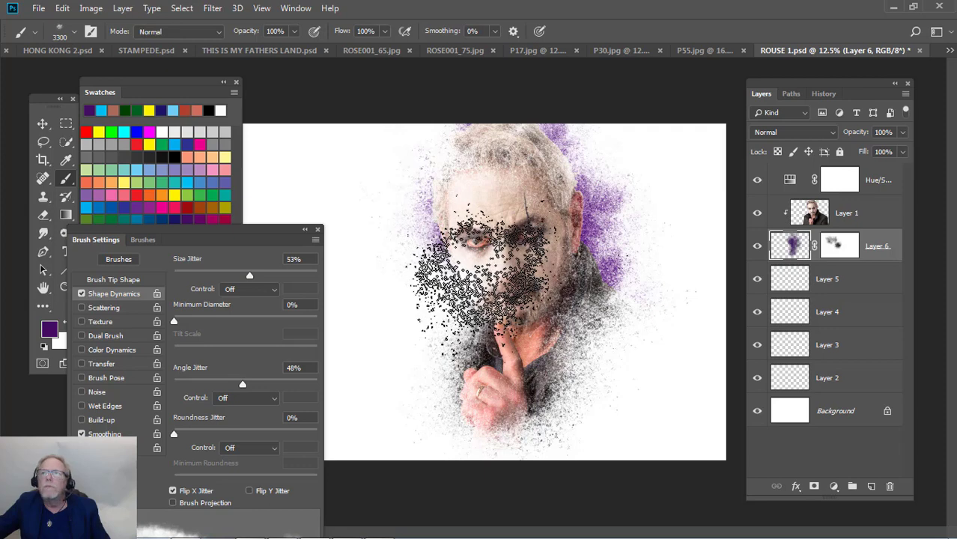
{"action": "left_click", "coordinate": [831, 244]}
{"action": "key", "text": "d"}
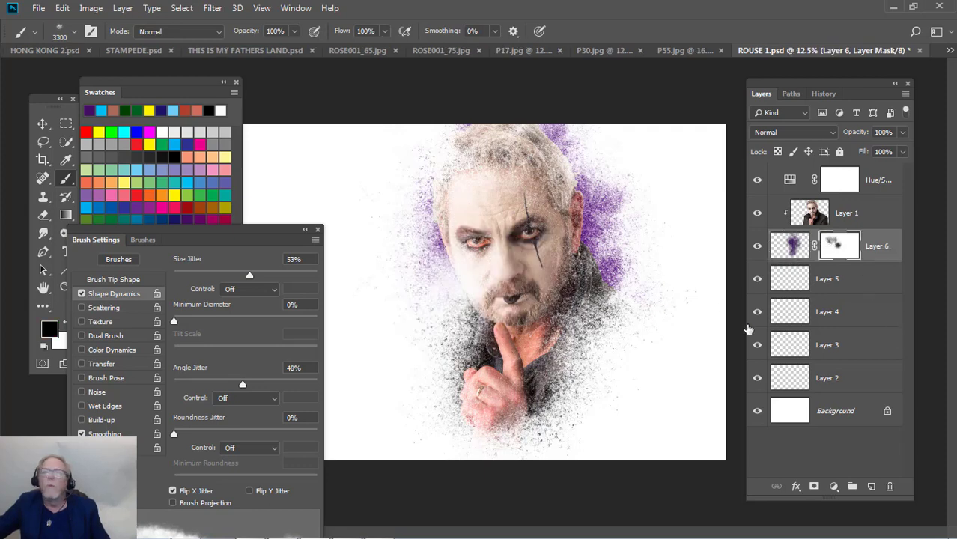
{"action": "left_click", "coordinate": [471, 253]}
{"action": "left_click_drag", "start_coordinate": [509, 253], "coordinate": [535, 229]}
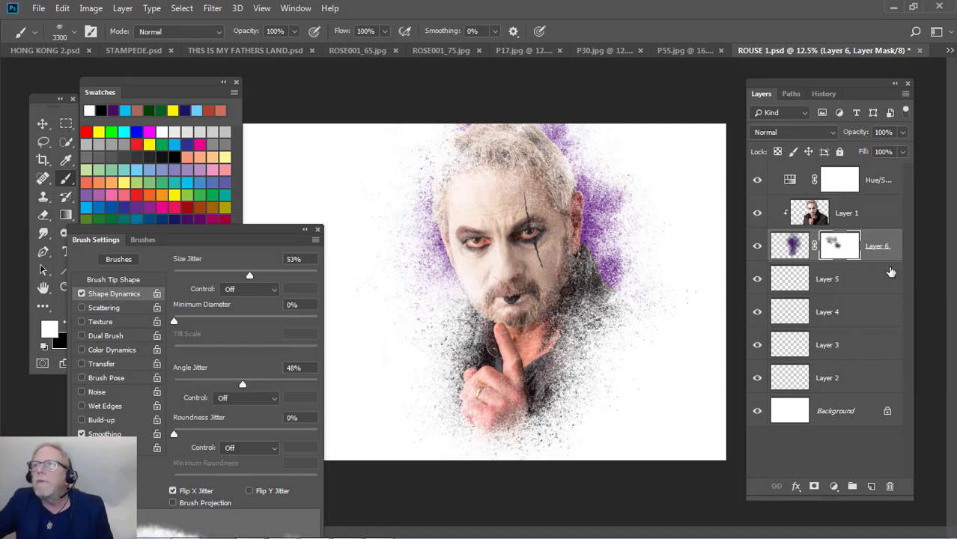
Delete Layer 6, clip the Layer 1 photo to Layer 5 and make Layer 5 active
{"action": "left_click_drag", "start_coordinate": [884, 255], "coordinate": [890, 486]}
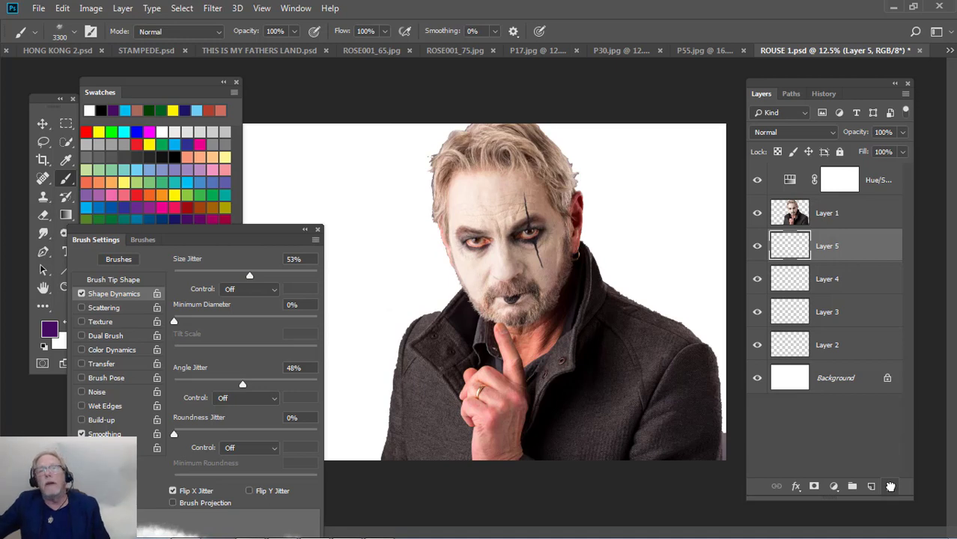
{"action": "left_click", "coordinate": [814, 209]}
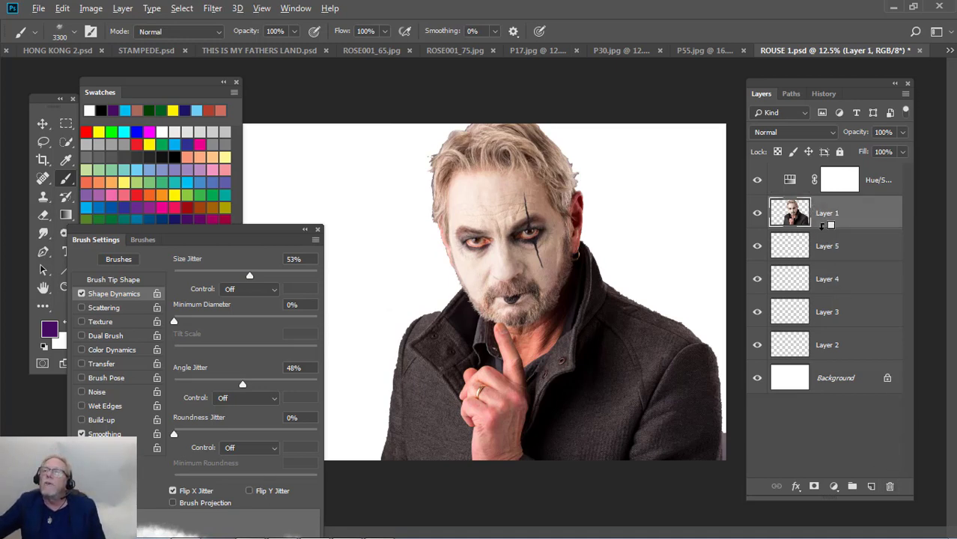
{"action": "left_click", "coordinate": [823, 226], "text": "alt"}
{"action": "left_click", "coordinate": [789, 242]}
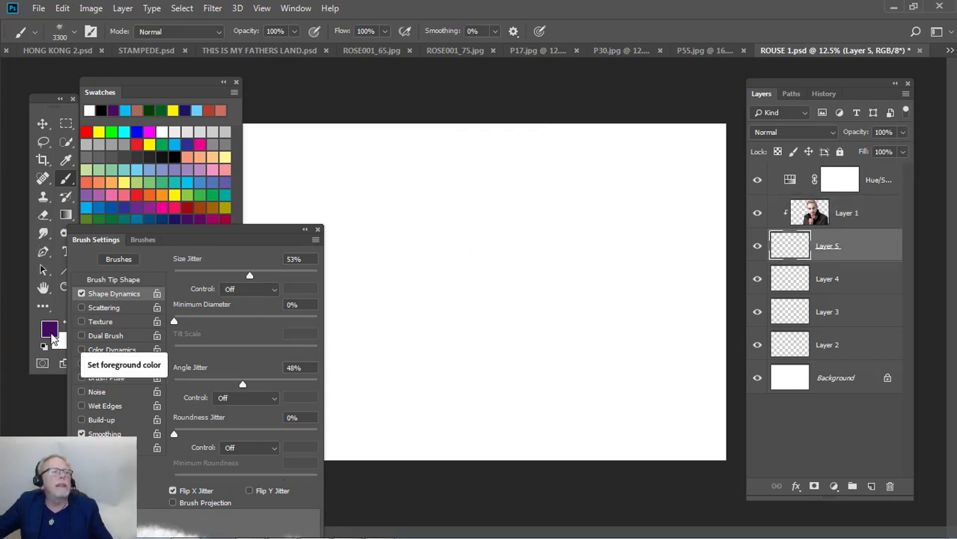
Paint black splatter on Layer 5 with the brush reduced to 2500 px, revealing the face, beard, hand and forehead
{"action": "key", "text": "d"}
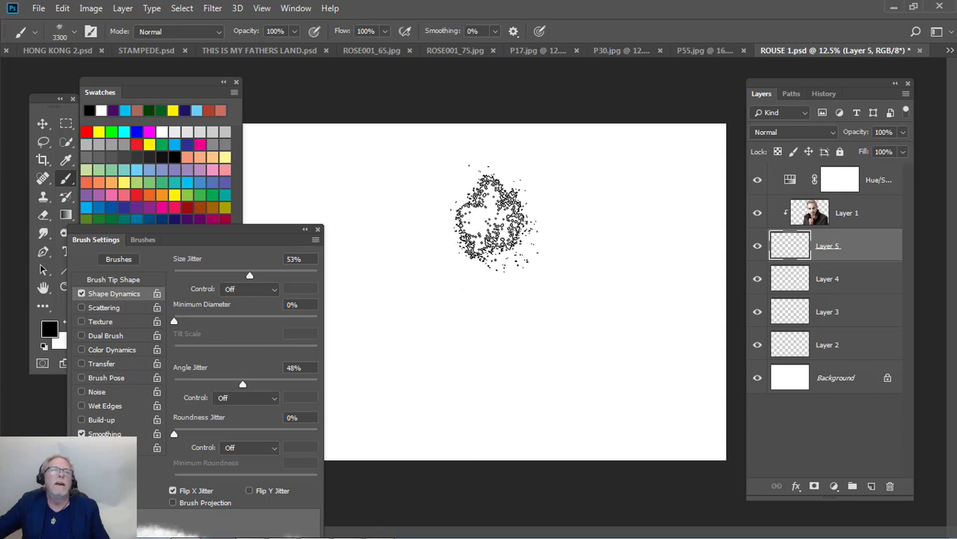
{"action": "mouse_move", "coordinate": [494, 221]}
{"action": "left_mouse_down"}
{"action": "mouse_move", "coordinate": [486, 247]}
{"action": "mouse_move", "coordinate": [503, 224]}
{"action": "left_mouse_up"}
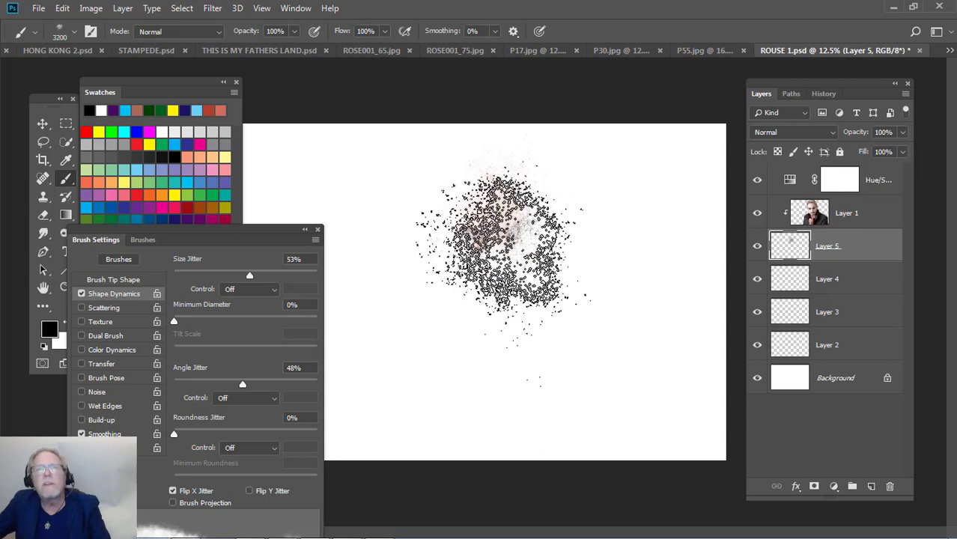
{"action": "key", "text": "bracketleft"}
{"action": "key", "text": "bracketleft"}
{"action": "key", "text": "bracketleft"}
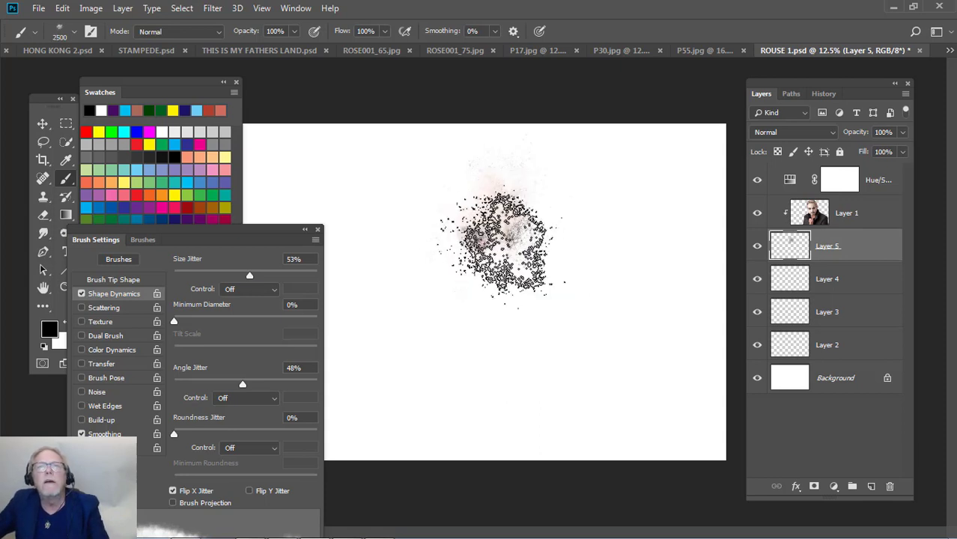
{"action": "left_click", "coordinate": [506, 247]}
{"action": "left_click", "coordinate": [503, 256]}
{"action": "left_click", "coordinate": [495, 271]}
{"action": "mouse_move", "coordinate": [498, 266]}
{"action": "left_mouse_down"}
{"action": "mouse_move", "coordinate": [486, 337]}
{"action": "mouse_move", "coordinate": [508, 333]}
{"action": "mouse_move", "coordinate": [476, 341]}
{"action": "mouse_move", "coordinate": [506, 352]}
{"action": "left_mouse_up"}
{"action": "mouse_move", "coordinate": [509, 368]}
{"action": "left_mouse_down"}
{"action": "mouse_move", "coordinate": [532, 389]}
{"action": "mouse_move", "coordinate": [468, 396]}
{"action": "mouse_move", "coordinate": [480, 388]}
{"action": "mouse_move", "coordinate": [474, 395]}
{"action": "mouse_move", "coordinate": [491, 407]}
{"action": "mouse_move", "coordinate": [486, 370]}
{"action": "left_mouse_up"}
{"action": "mouse_move", "coordinate": [520, 214]}
{"action": "left_mouse_down"}
{"action": "mouse_move", "coordinate": [507, 239]}
{"action": "mouse_move", "coordinate": [492, 228]}
{"action": "mouse_move", "coordinate": [481, 243]}
{"action": "mouse_move", "coordinate": [517, 228]}
{"action": "mouse_move", "coordinate": [500, 222]}
{"action": "mouse_move", "coordinate": [491, 174]}
{"action": "mouse_move", "coordinate": [500, 221]}
{"action": "left_mouse_up"}
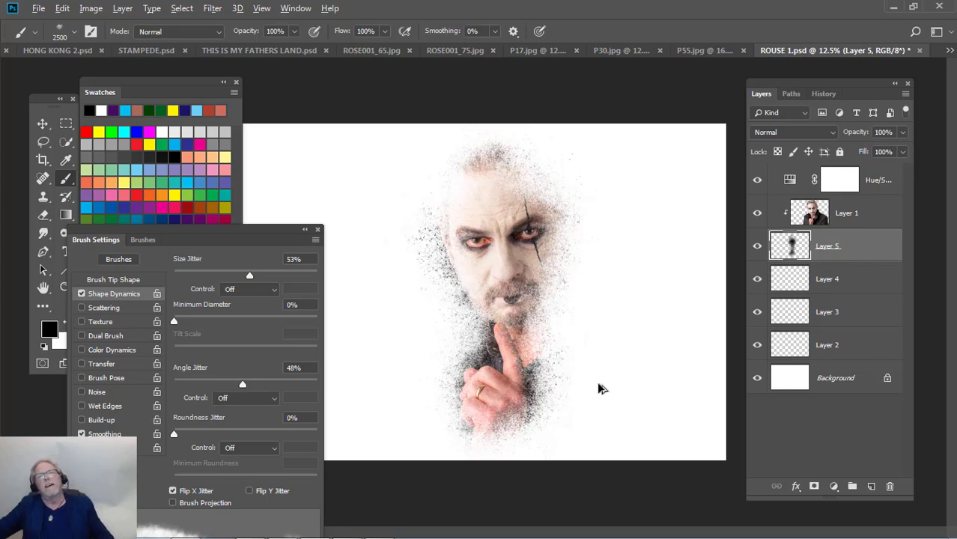
Undo the last splatter over the upper head and repaint Layer 5 from beside the ear up through the hair
{"action": "key", "text": "ctrl+alt+z"}
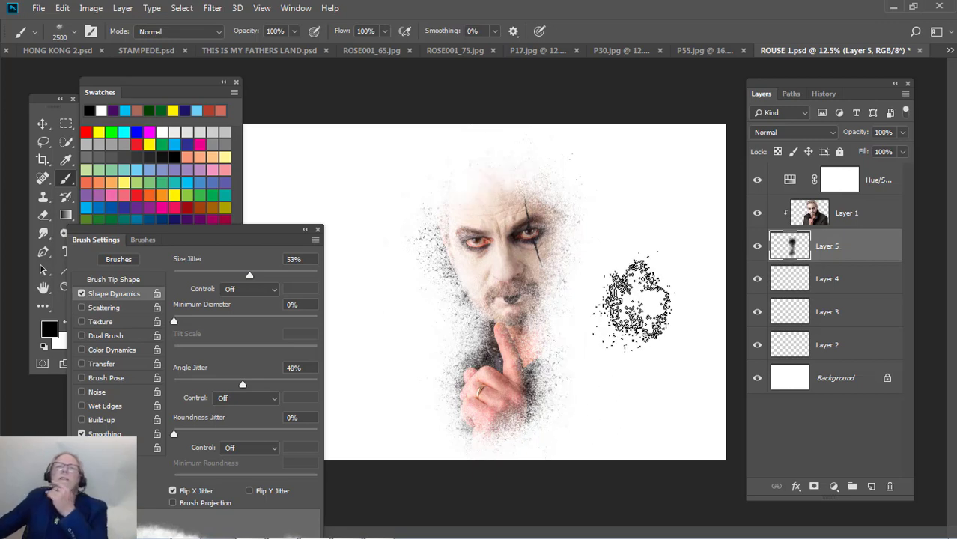
{"action": "left_click", "coordinate": [570, 220]}
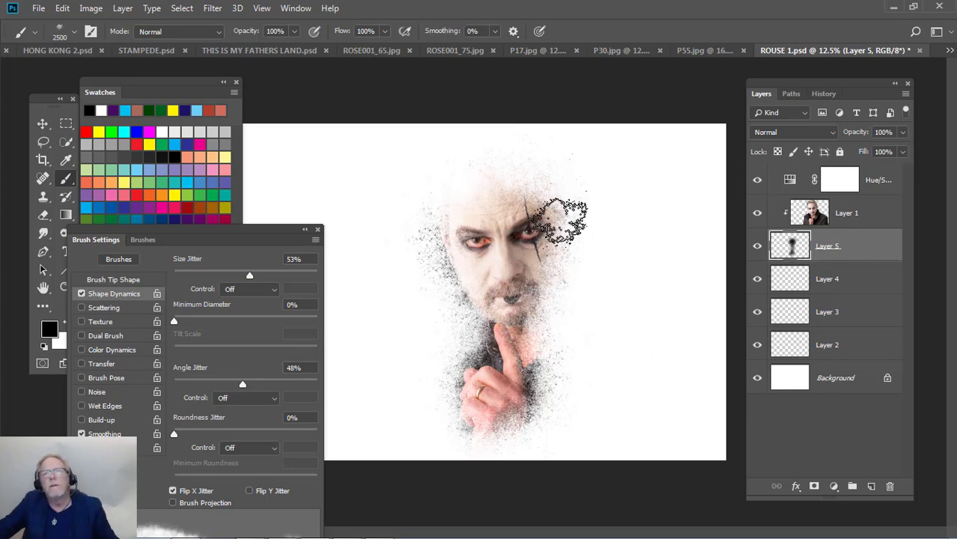
{"action": "mouse_move", "coordinate": [557, 227]}
{"action": "left_mouse_down"}
{"action": "mouse_move", "coordinate": [537, 160]}
{"action": "mouse_move", "coordinate": [544, 204]}
{"action": "mouse_move", "coordinate": [559, 176]}
{"action": "mouse_move", "coordinate": [537, 176]}
{"action": "mouse_move", "coordinate": [484, 221]}
{"action": "mouse_move", "coordinate": [507, 163]}
{"action": "left_mouse_up"}
Reduce the brush to 2000 px and strengthen the splatter on Layer 5 over the mouth, beard and neck
{"action": "mouse_move", "coordinate": [642, 536]}
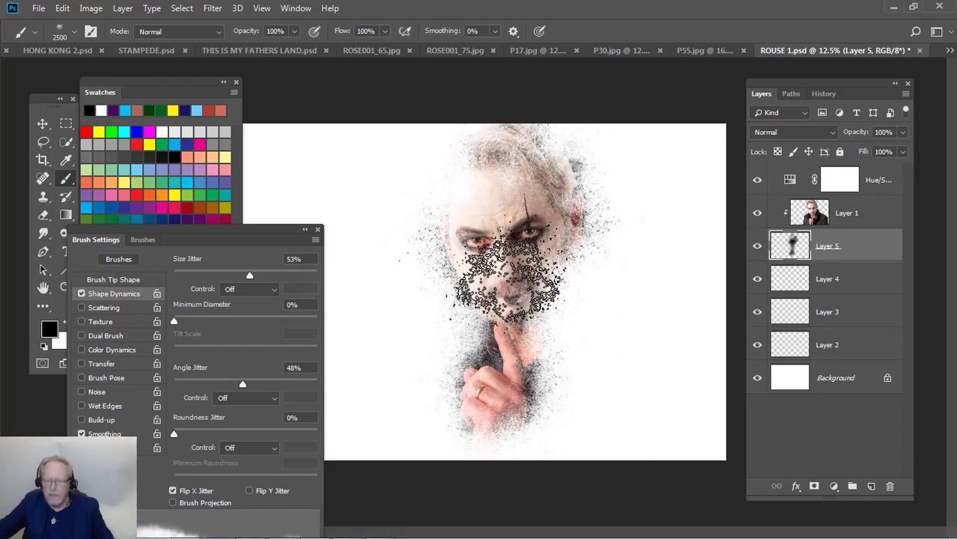
{"action": "key", "text": "bracketleft"}
{"action": "key", "text": "bracketleft"}
{"action": "key", "text": "bracketleft"}
{"action": "key", "text": "bracketleft"}
{"action": "key", "text": "bracketleft"}
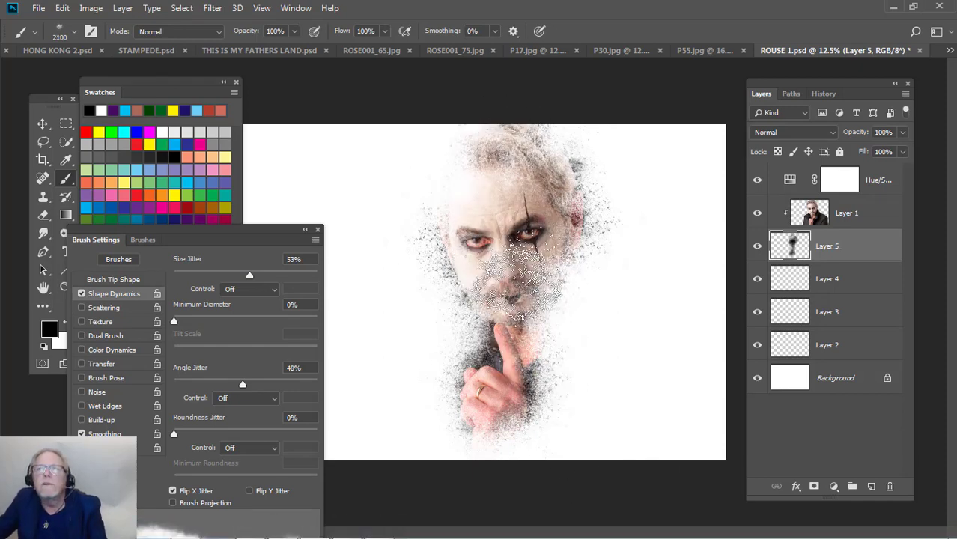
{"action": "mouse_move", "coordinate": [513, 292]}
{"action": "left_mouse_down"}
{"action": "mouse_move", "coordinate": [502, 345]}
{"action": "mouse_move", "coordinate": [514, 338]}
{"action": "left_mouse_up"}
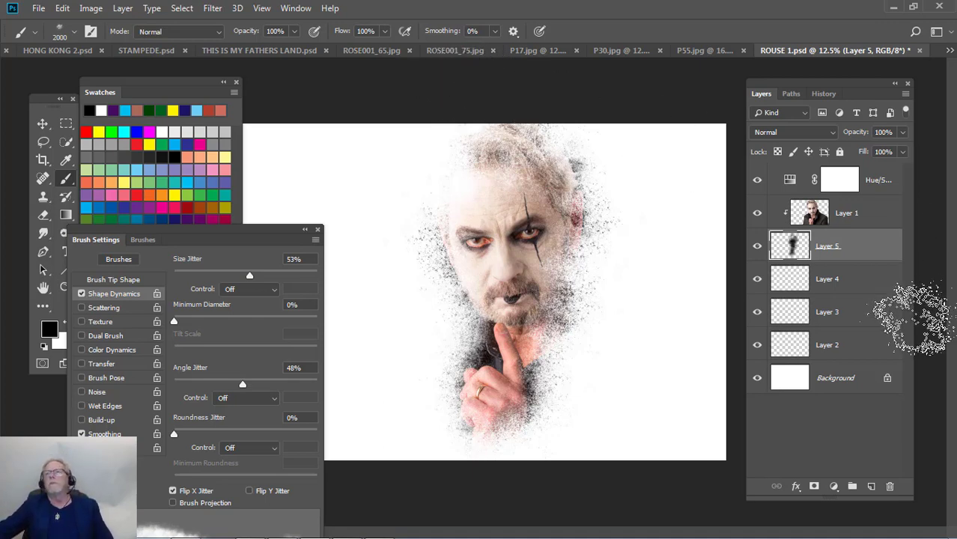
Make Layer 4 active, choose red as the foreground colour and enlarge the splatter brush to 5000 px
{"action": "left_click", "coordinate": [787, 291]}
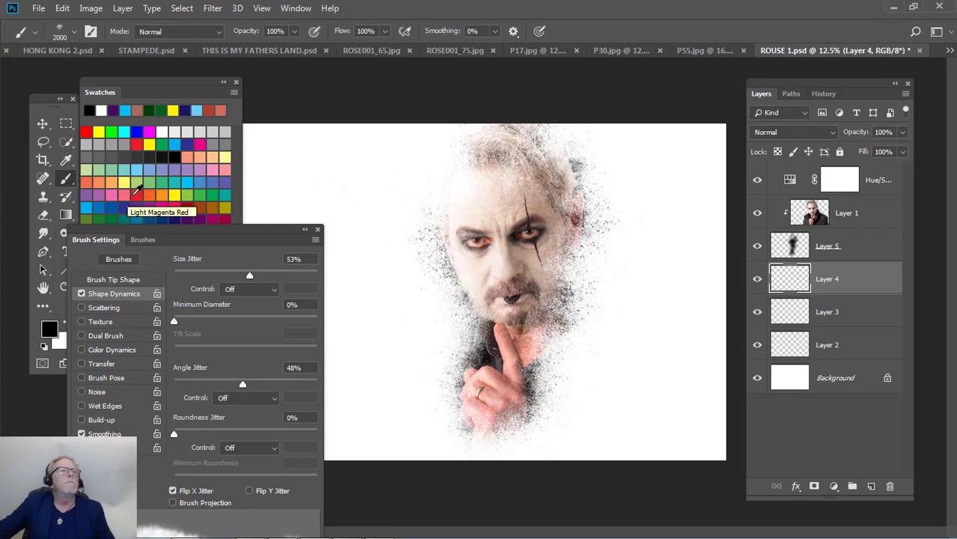
{"action": "left_click", "coordinate": [154, 194]}
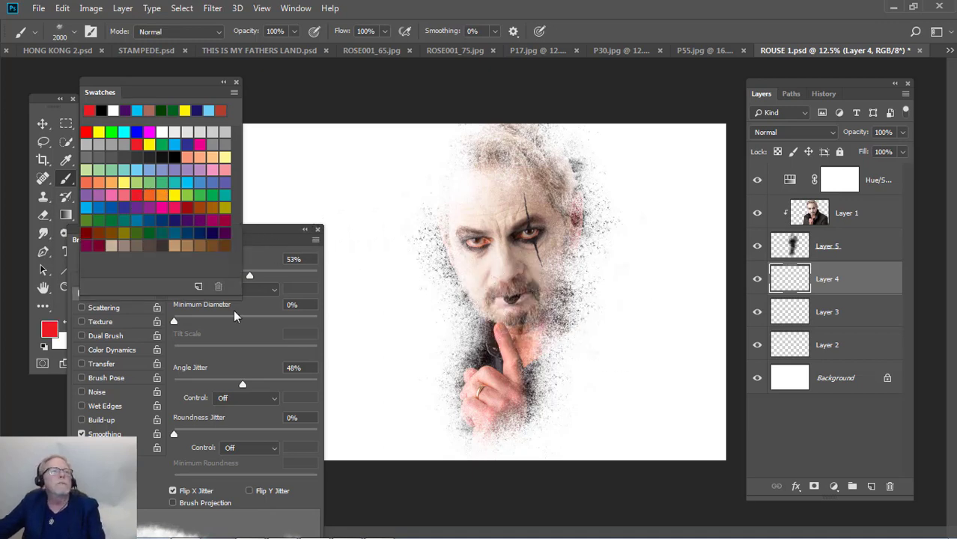
{"action": "left_click", "coordinate": [263, 235]}
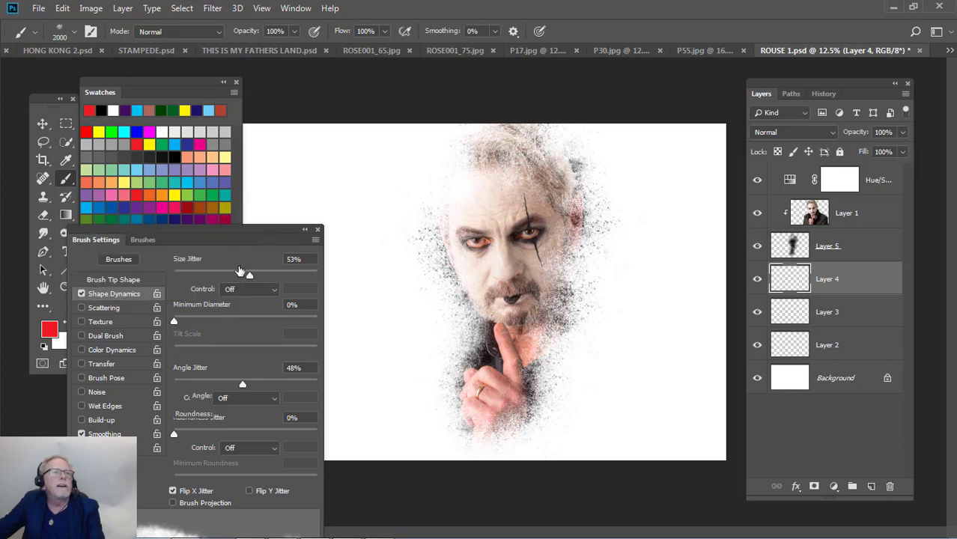
{"action": "left_click", "coordinate": [101, 279]}
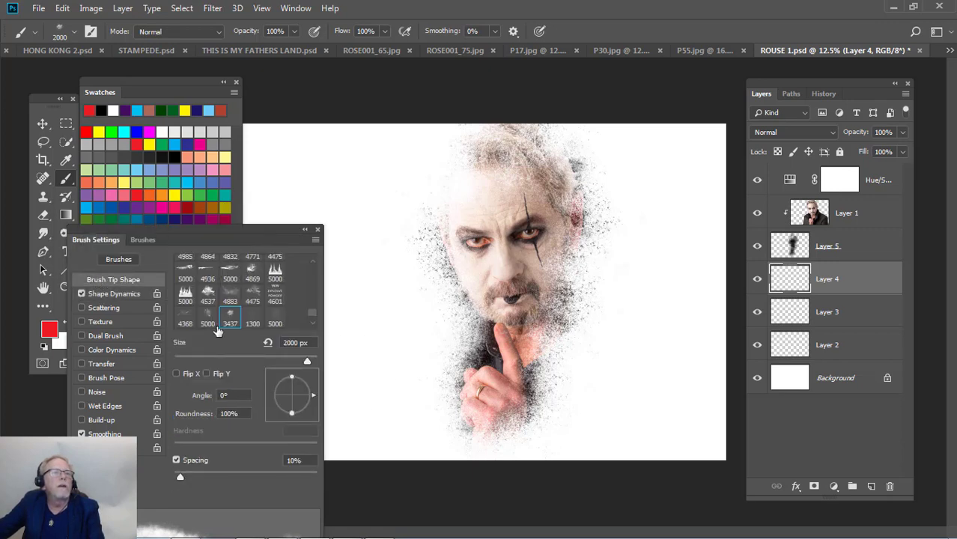
{"action": "left_click_drag", "start_coordinate": [309, 364], "coordinate": [333, 363]}
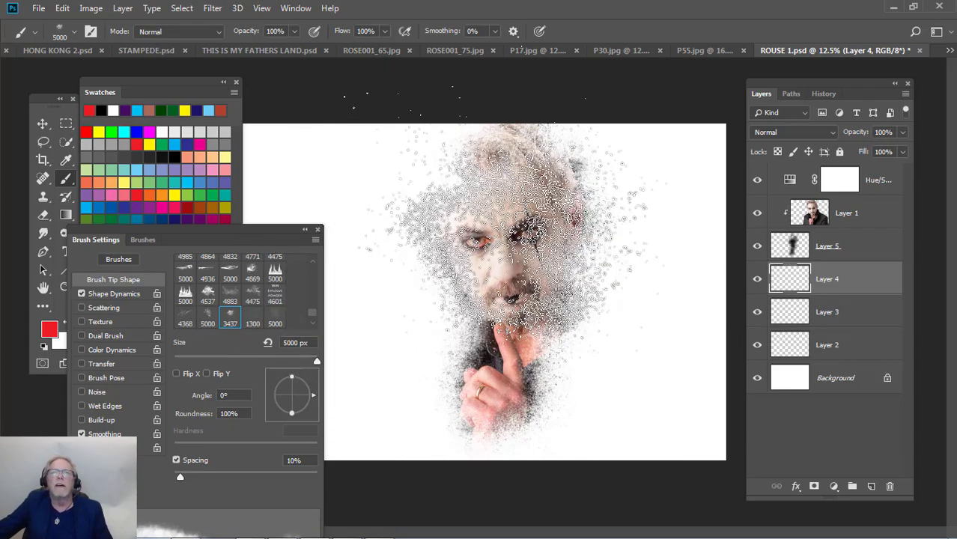
Undo a trial red dab over the face and paint orange splatter on Layer 4 behind the head instead
{"action": "left_click", "coordinate": [506, 229]}
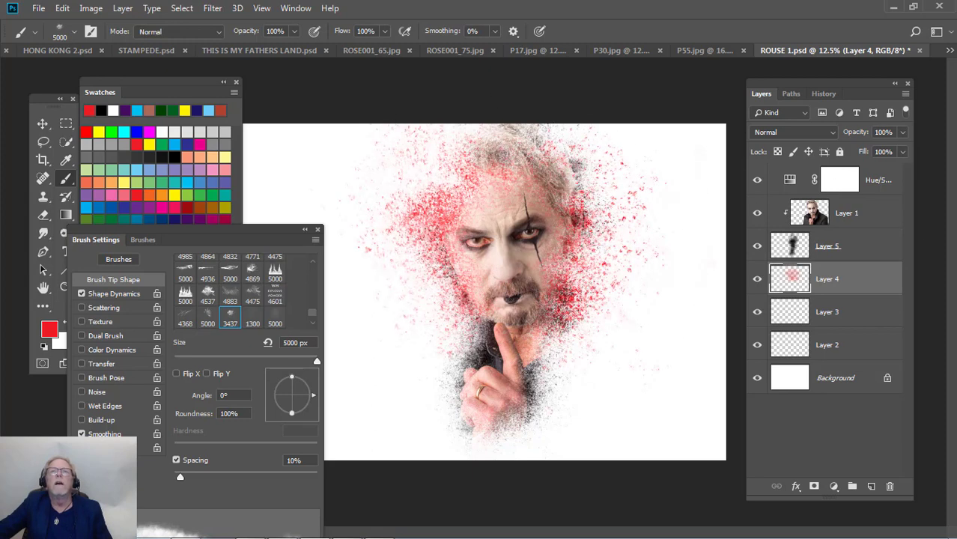
{"action": "key", "text": "ctrl+z"}
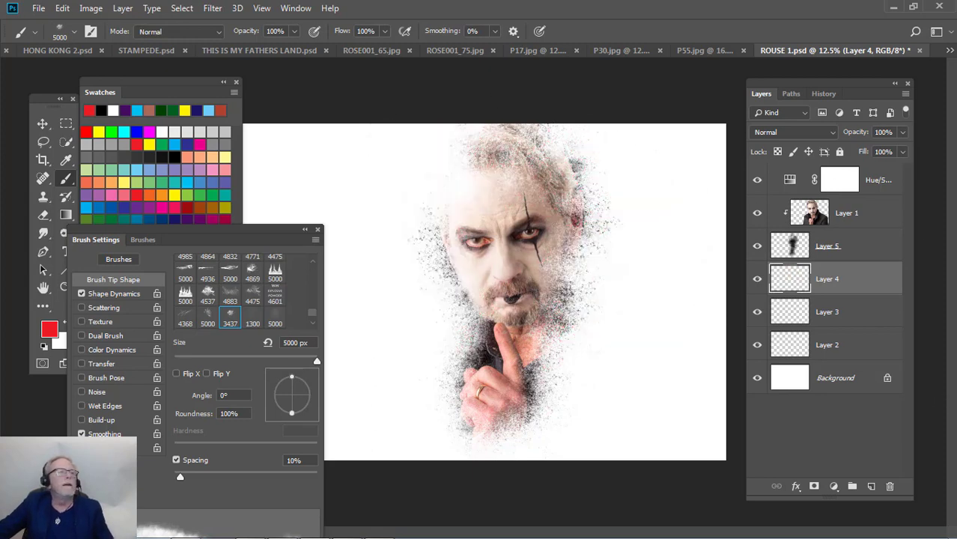
{"action": "left_click", "coordinate": [152, 193]}
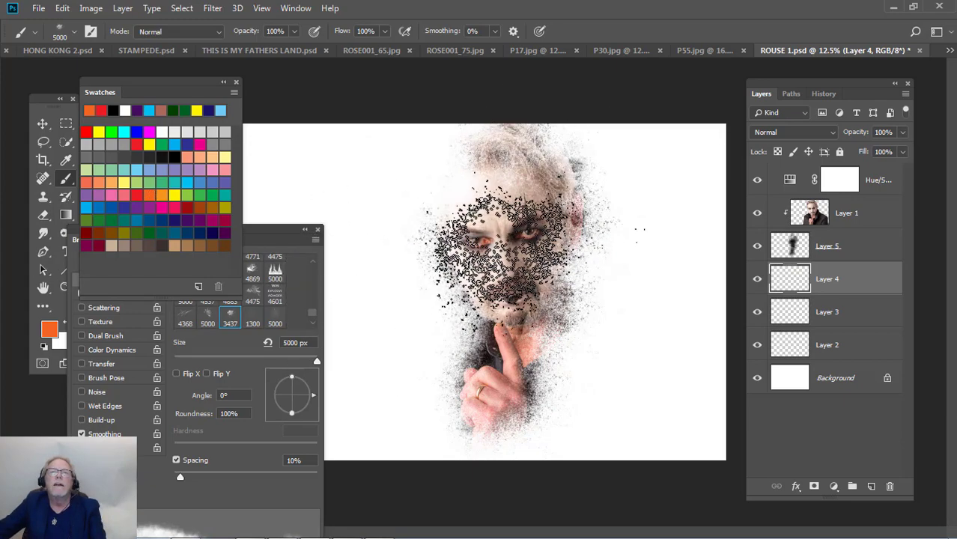
{"action": "left_click_drag", "start_coordinate": [500, 244], "coordinate": [515, 250]}
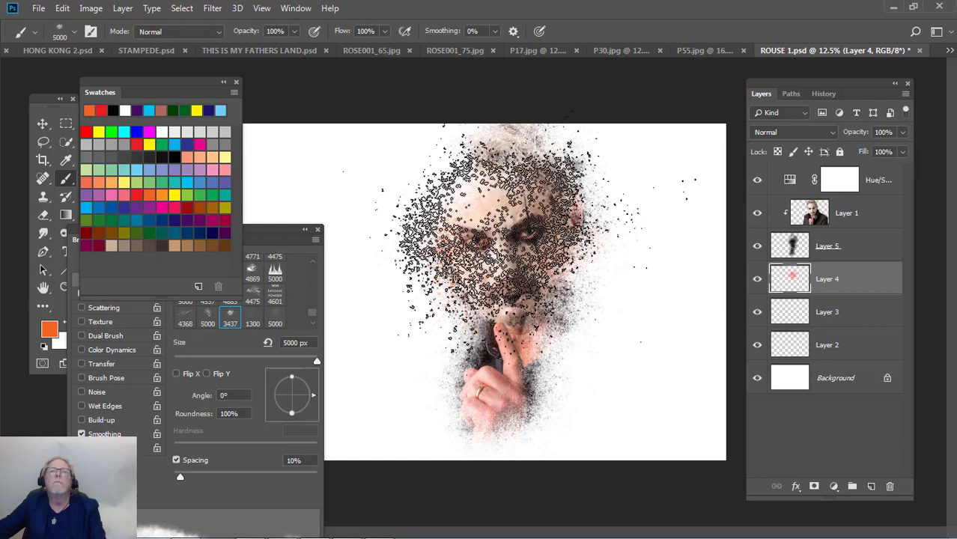
{"action": "left_click", "coordinate": [497, 233]}
Rotate the orange splatter on Layer 4 clockwise by about 24.6° so it spreads out beside the ear
{"action": "mouse_move", "coordinate": [804, 530]}
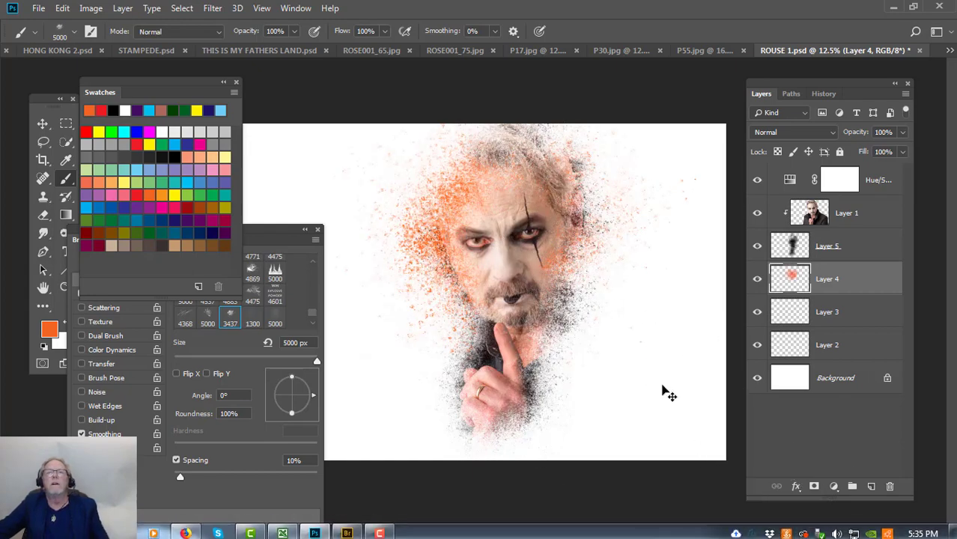
{"action": "key", "text": "ctrl+t"}
{"action": "left_click_drag", "start_coordinate": [692, 98], "coordinate": [752, 200]}
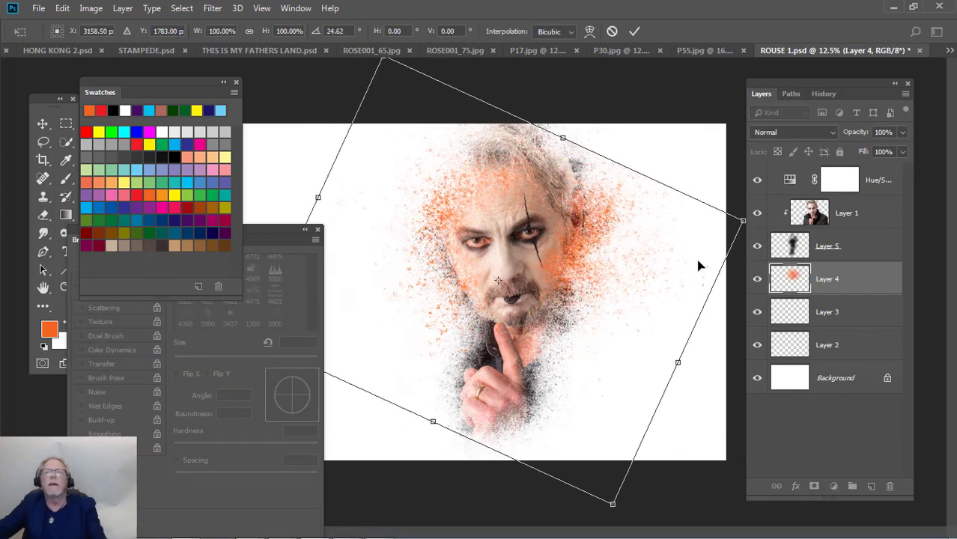
{"action": "key", "text": "Return"}
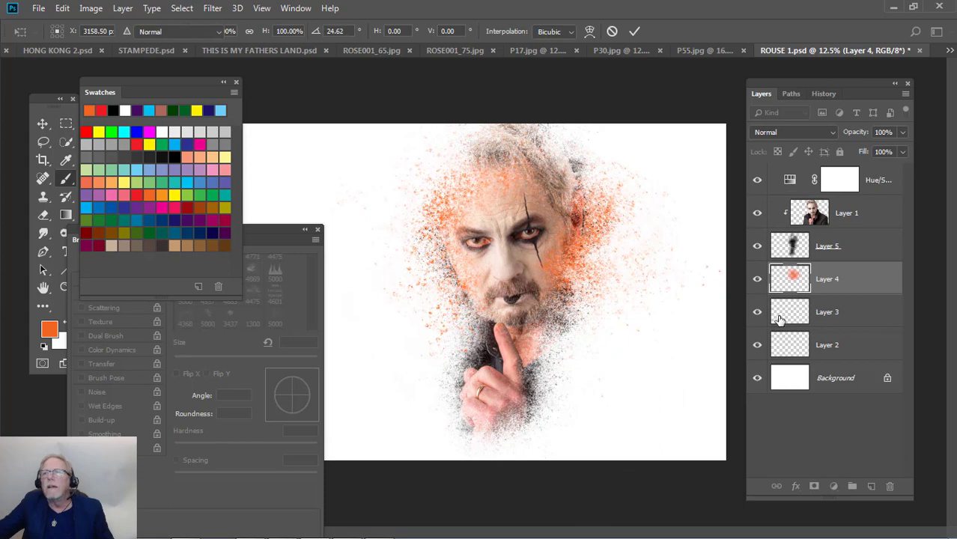
On Layer 3, stamp a blue dab beside the face and hand with a 5000 px tip from PARTICLES BRUSHES
{"action": "left_click", "coordinate": [778, 320]}
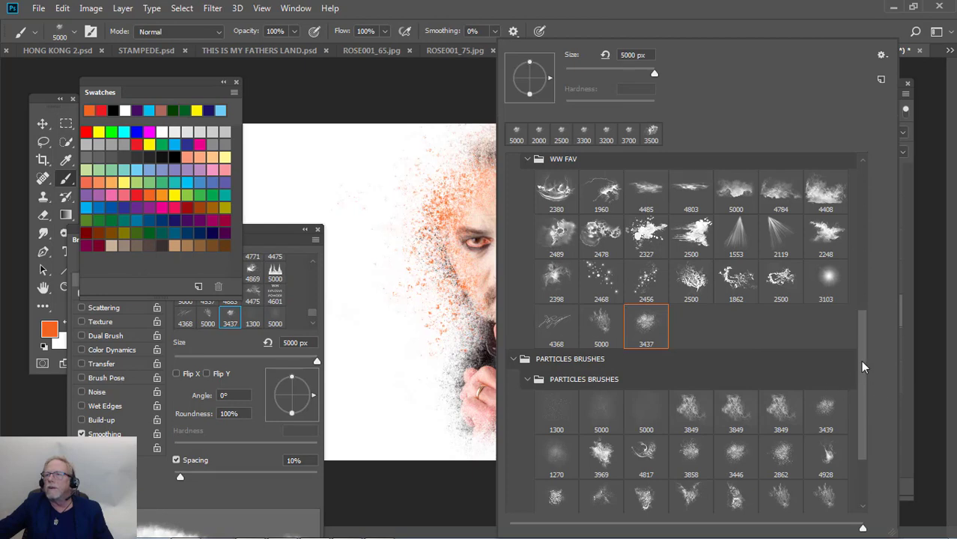
{"action": "scroll", "coordinate": [857, 425], "scroll_direction": "down", "scroll_amount": 3}
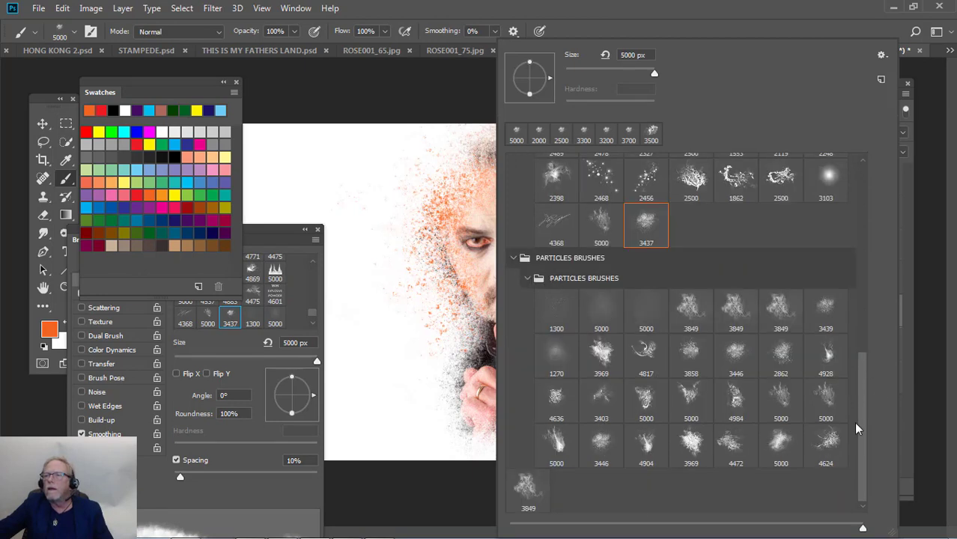
{"action": "left_click", "coordinate": [824, 396]}
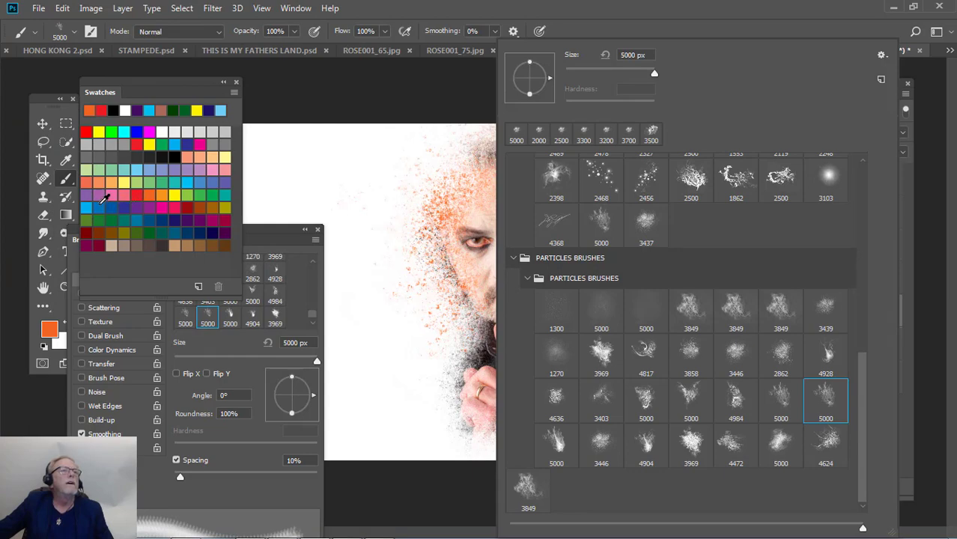
{"action": "left_click", "coordinate": [100, 202]}
{"action": "left_click", "coordinate": [100, 203]}
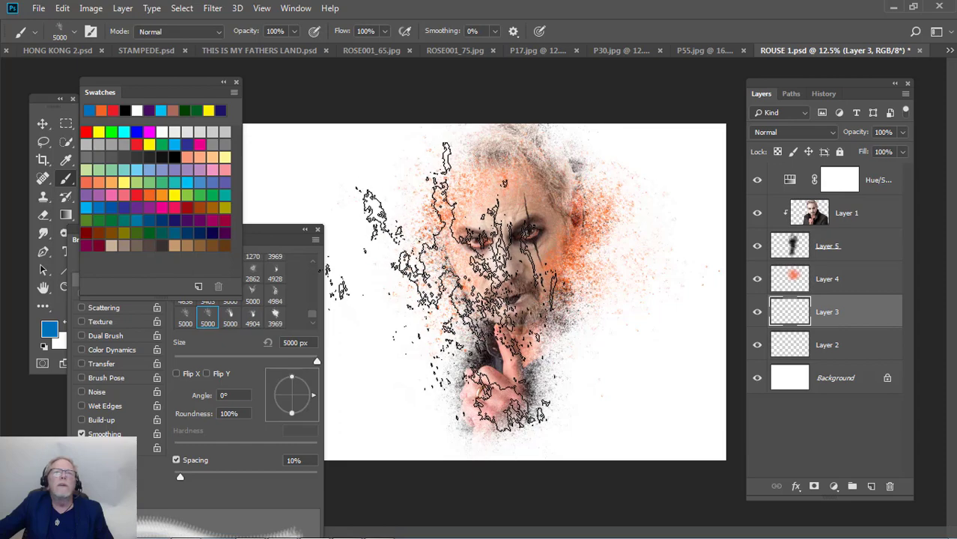
{"action": "left_click", "coordinate": [439, 285]}
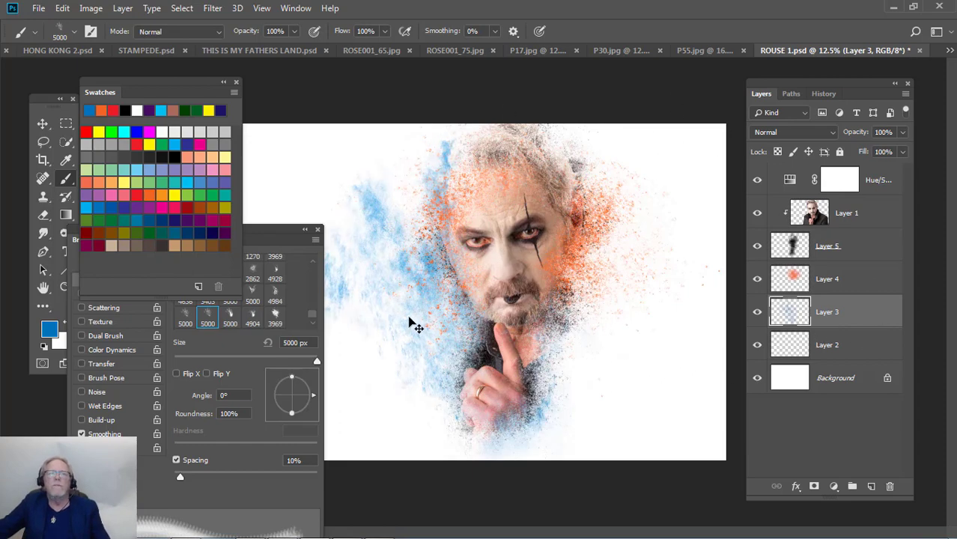
Move the blue splatter on Layer 3 behind the portrait, rotate it about 29.8° and scale it to 82.69%
{"action": "left_click_drag", "start_coordinate": [413, 321], "coordinate": [464, 309]}
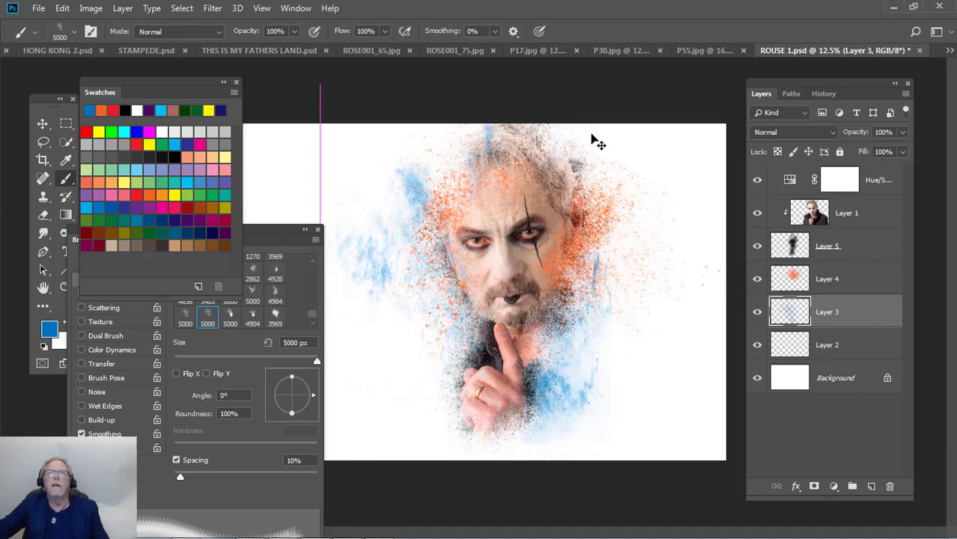
{"action": "key", "text": "ctrl+t"}
{"action": "left_click_drag", "start_coordinate": [672, 87], "coordinate": [741, 199]}
{"action": "left_click_drag", "start_coordinate": [540, 257], "coordinate": [539, 269]}
{"action": "left_click_drag", "start_coordinate": [737, 232], "coordinate": [658, 273]}
{"action": "left_click_drag", "start_coordinate": [474, 289], "coordinate": [480, 266]}
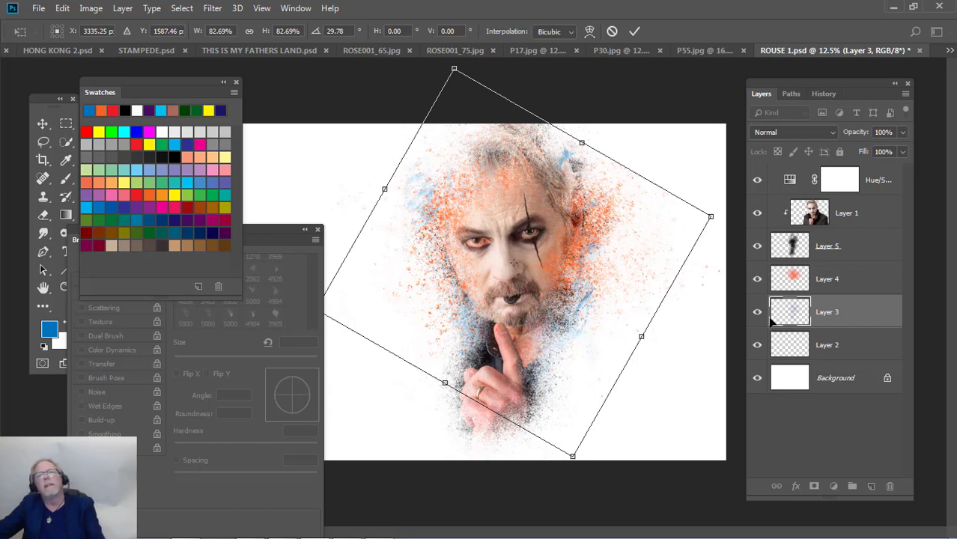
{"action": "key", "text": "Return"}
{"action": "key", "text": "b"}
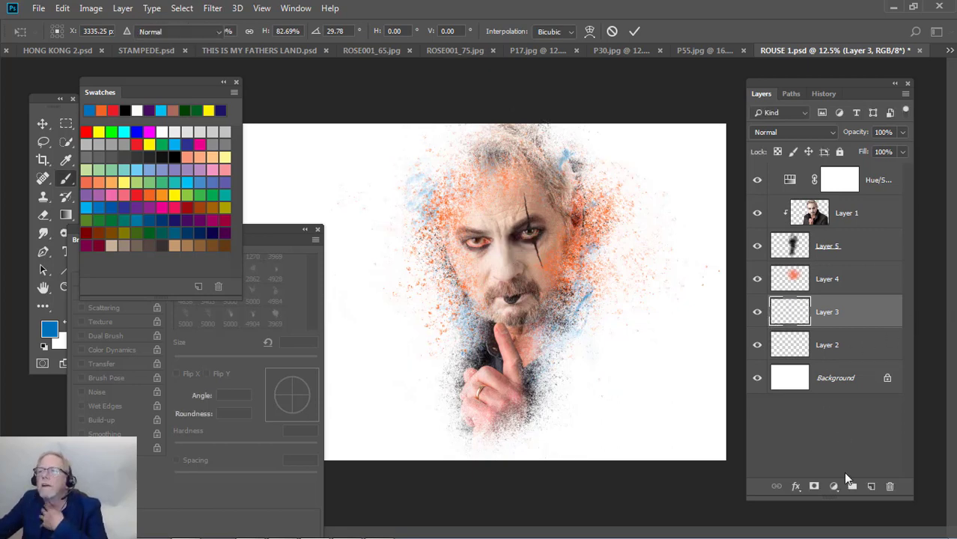
Add three empty layers directly above the Background and make Layer 2 active
{"action": "left_click", "coordinate": [832, 378]}
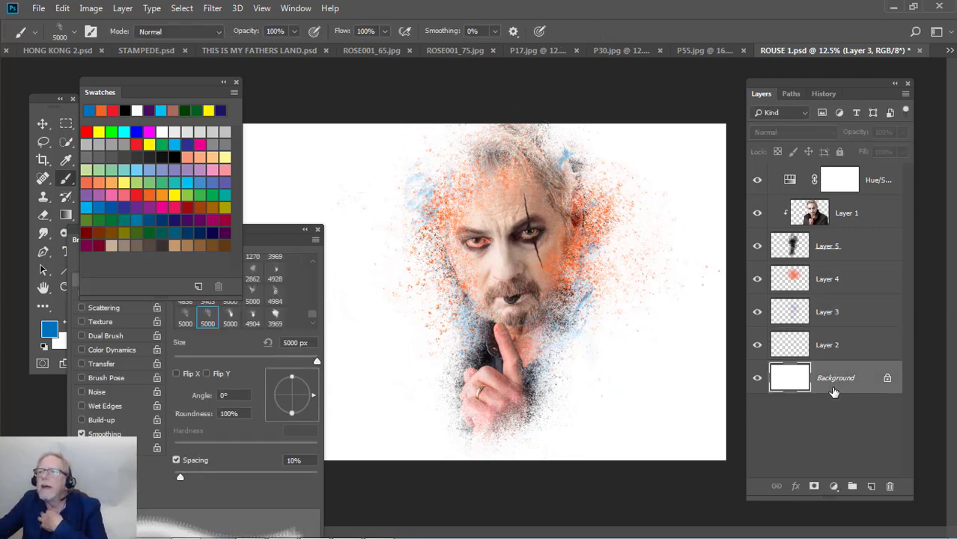
{"action": "left_click", "coordinate": [870, 487]}
{"action": "left_click", "coordinate": [870, 486]}
{"action": "left_click", "coordinate": [871, 487]}
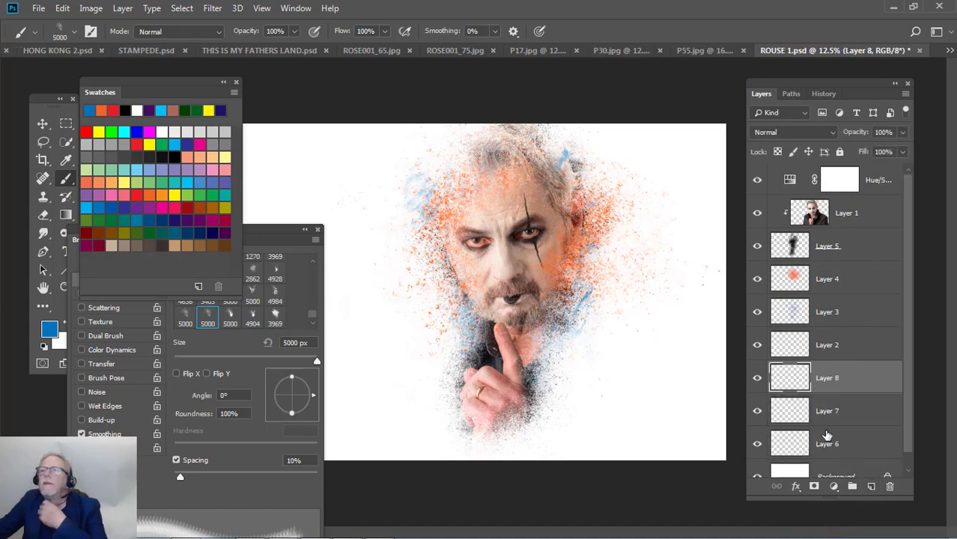
{"action": "left_click", "coordinate": [802, 349]}
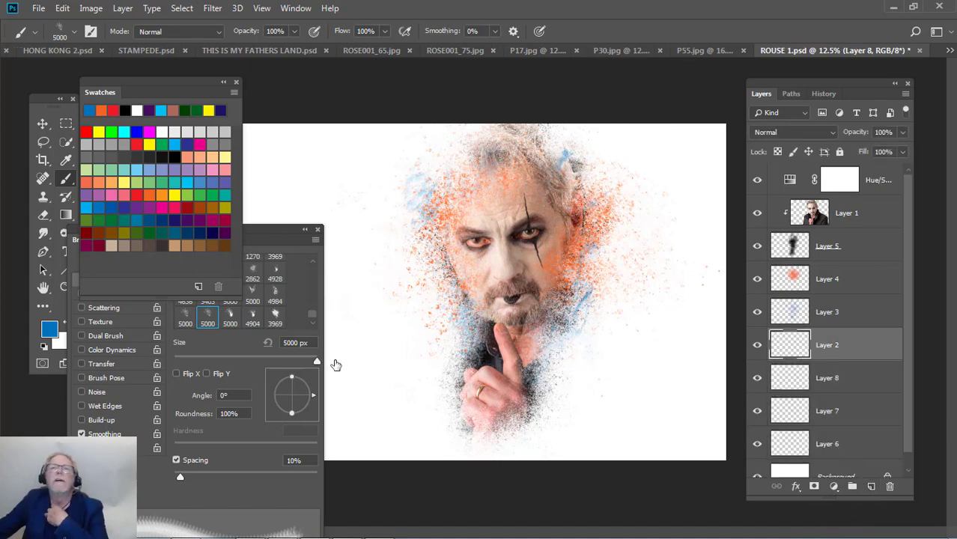
Stamp a dark purple powder splatter over the portrait on Layer 2 with the 2398 tip, angled 175° and enlarged to 5000 px
{"action": "right_click", "coordinate": [487, 253]}
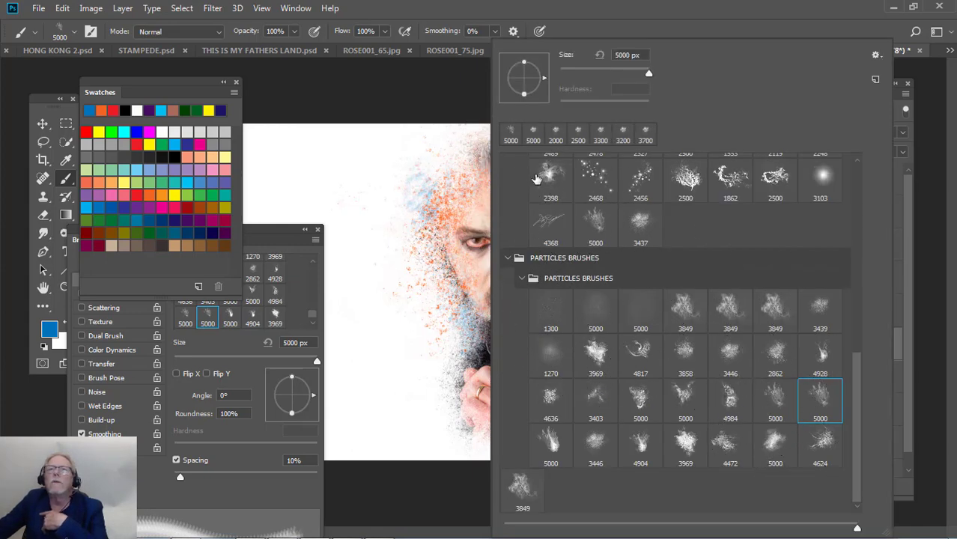
{"action": "left_click", "coordinate": [550, 179]}
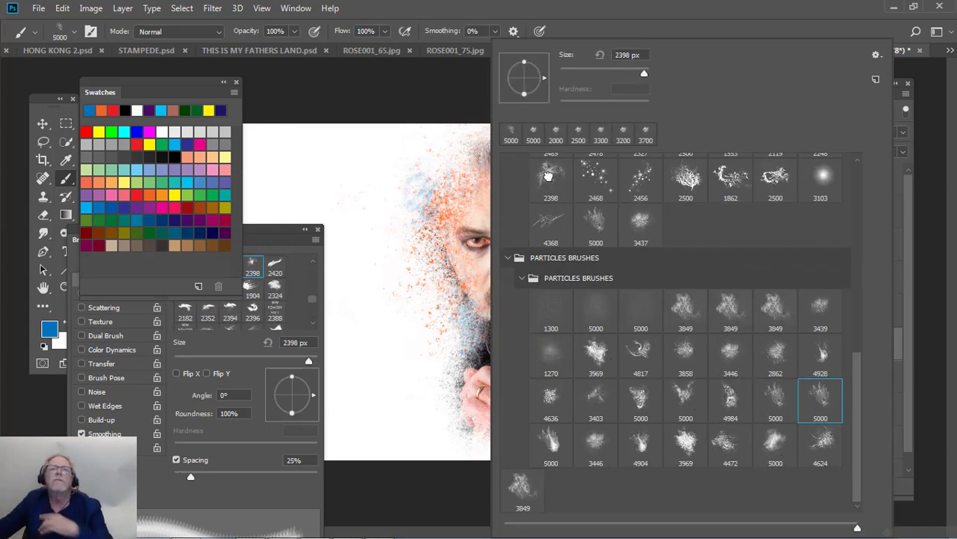
{"action": "left_click", "coordinate": [273, 393]}
{"action": "left_click", "coordinate": [273, 392]}
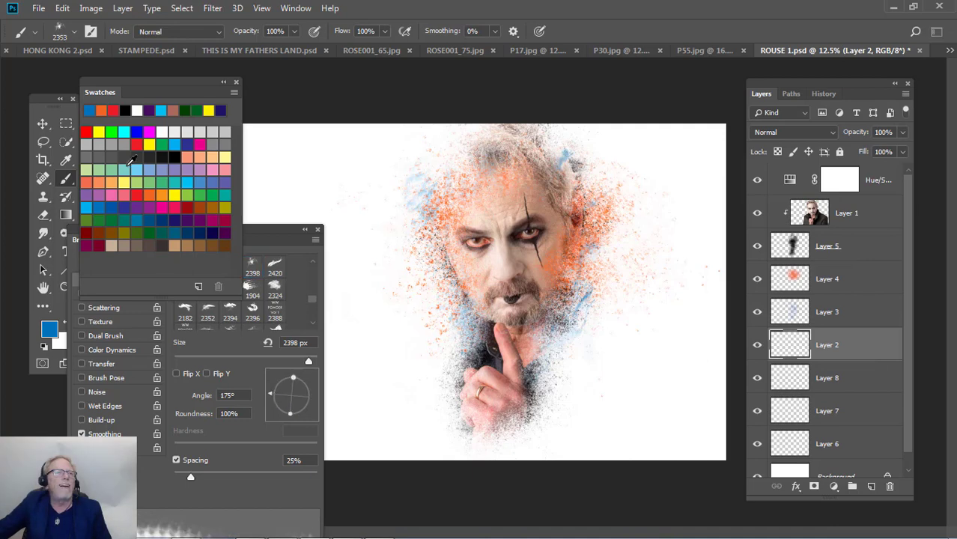
{"action": "left_click", "coordinate": [196, 217]}
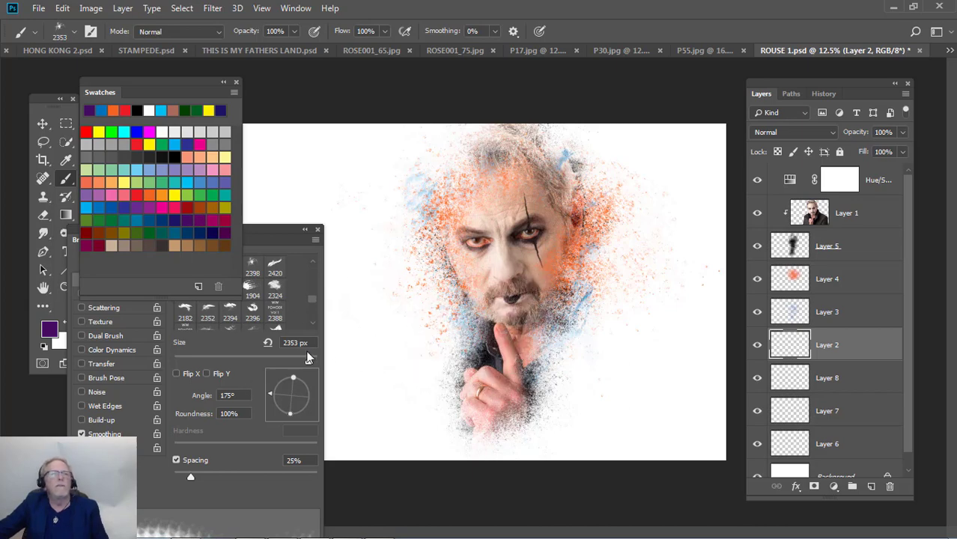
{"action": "left_click_drag", "start_coordinate": [308, 362], "coordinate": [329, 363]}
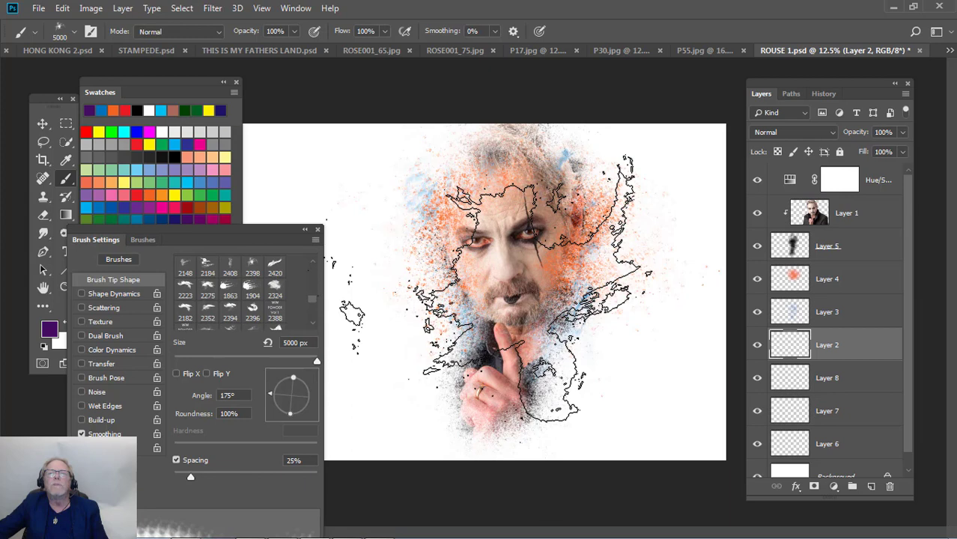
{"action": "left_click", "coordinate": [487, 288]}
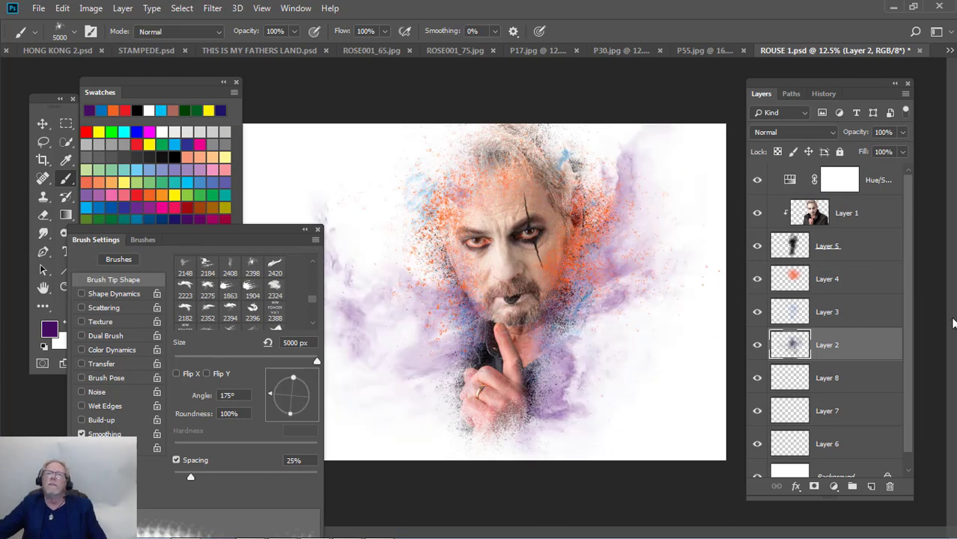
Transform the purple splatter on Layer 2 to 75.90% width and 15.34° rotation, fanning out behind the face and shoulder
{"action": "key", "text": "ctrl+t"}
{"action": "left_click_drag", "start_coordinate": [679, 87], "coordinate": [723, 141]}
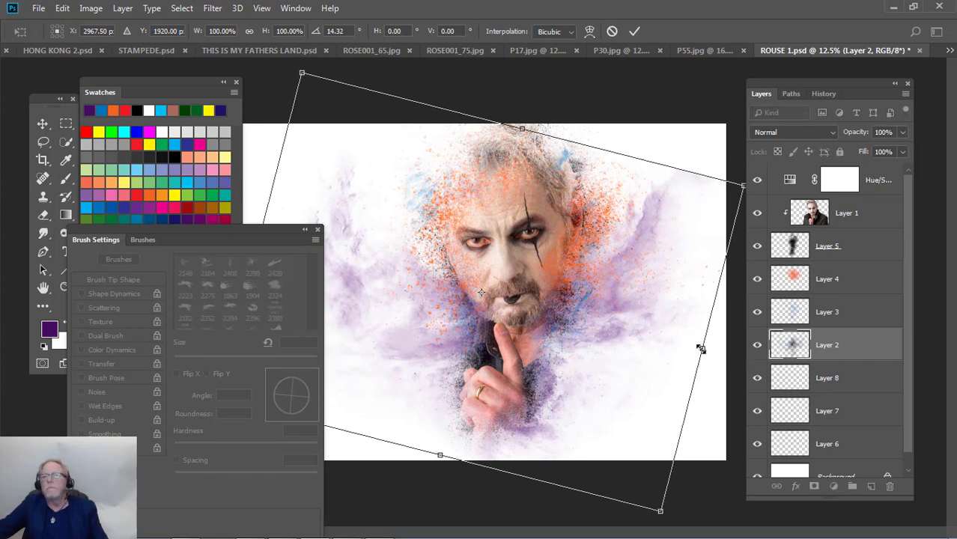
{"action": "left_click_drag", "start_coordinate": [700, 348], "coordinate": [614, 318]}
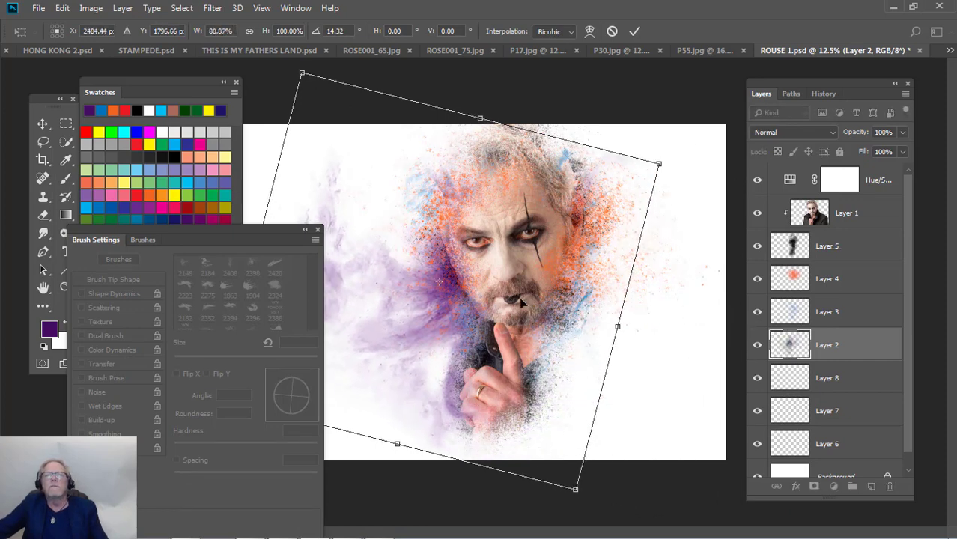
{"action": "left_click_drag", "start_coordinate": [520, 299], "coordinate": [603, 317]}
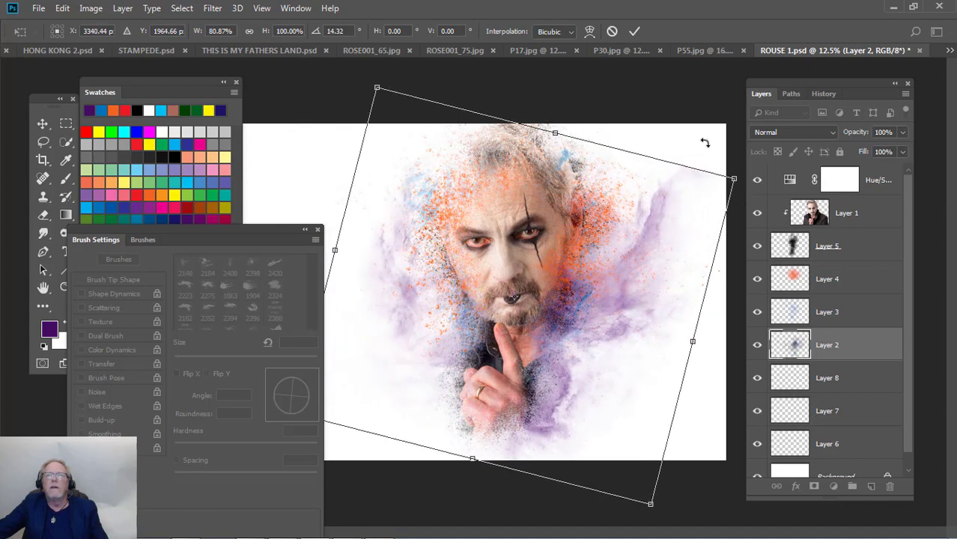
{"action": "left_click_drag", "start_coordinate": [704, 143], "coordinate": [748, 183]}
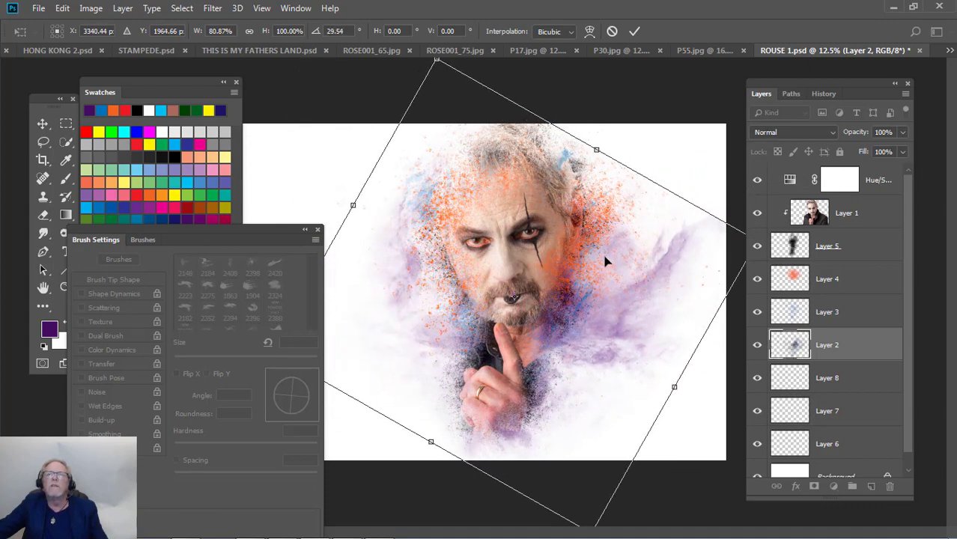
{"action": "left_click_drag", "start_coordinate": [606, 260], "coordinate": [594, 239]}
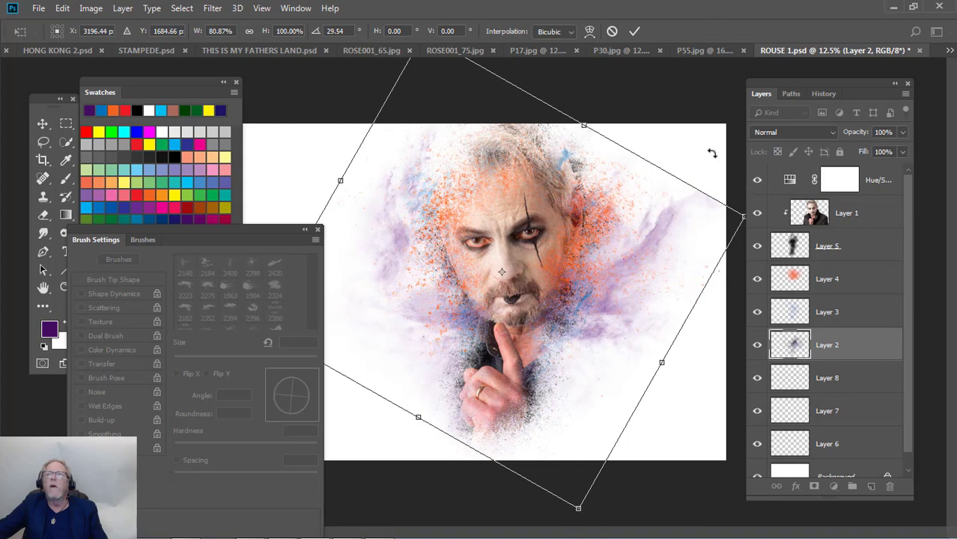
{"action": "left_click_drag", "start_coordinate": [711, 154], "coordinate": [679, 81]}
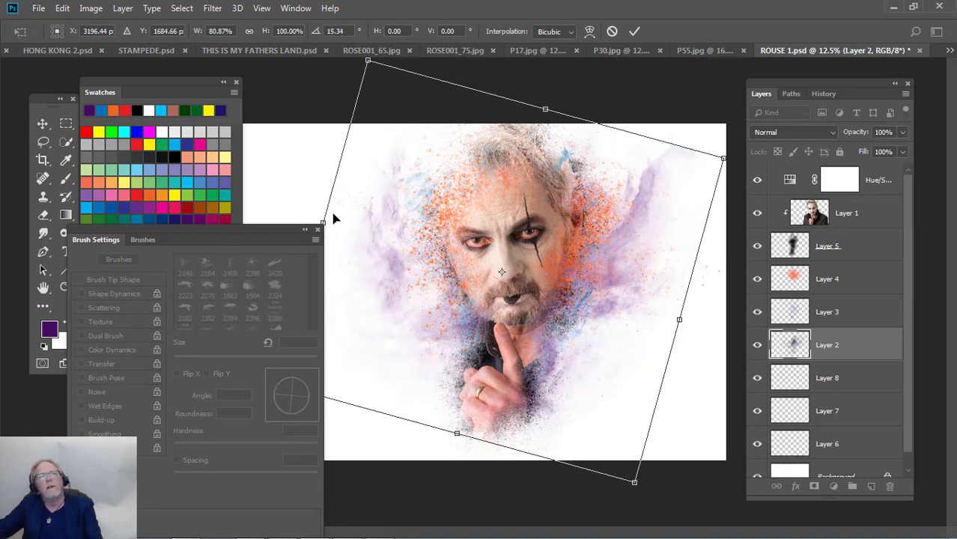
{"action": "left_click_drag", "start_coordinate": [322, 217], "coordinate": [345, 232]}
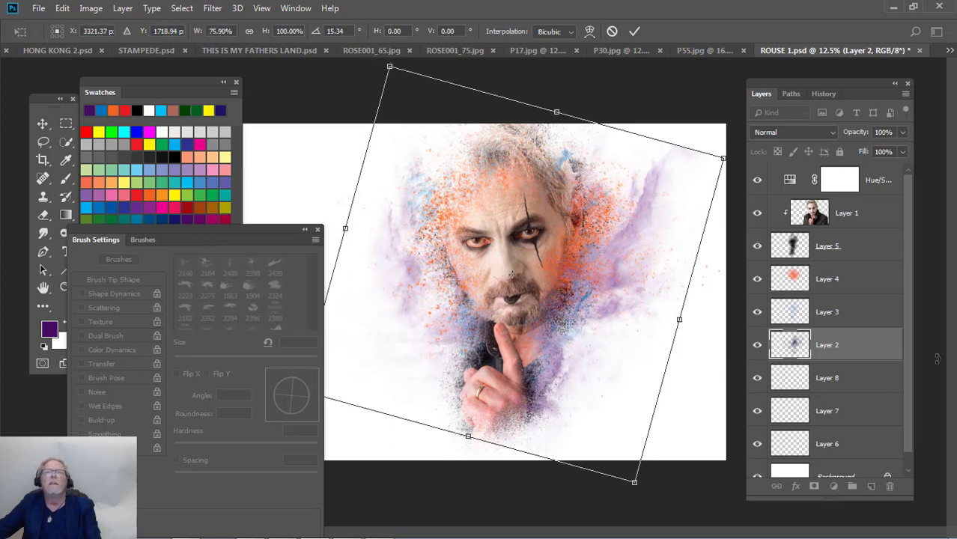
{"action": "key", "text": "Return"}
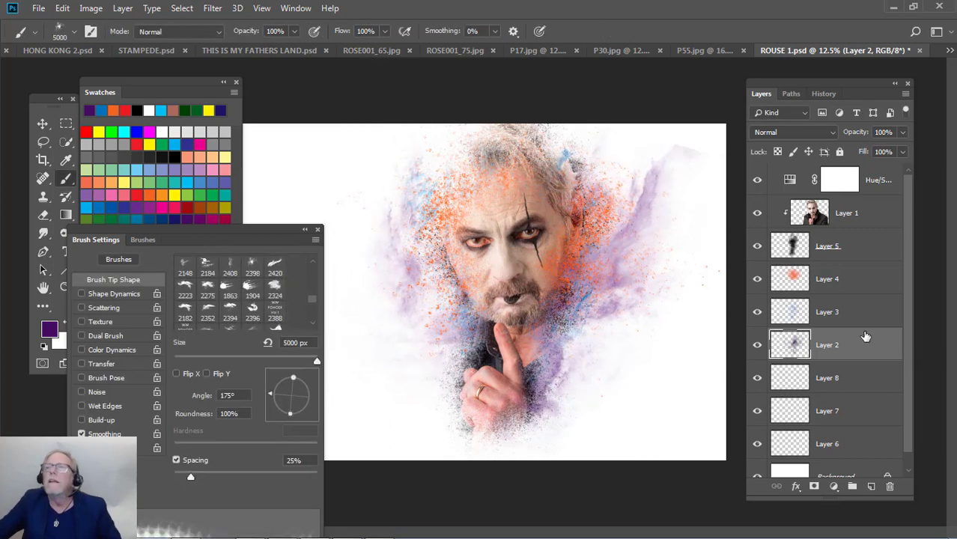
On Layer 8, stamp a bright cyan-blue watercolour splatter beside the cheek with the 2478 px tip
{"action": "left_click", "coordinate": [788, 380]}
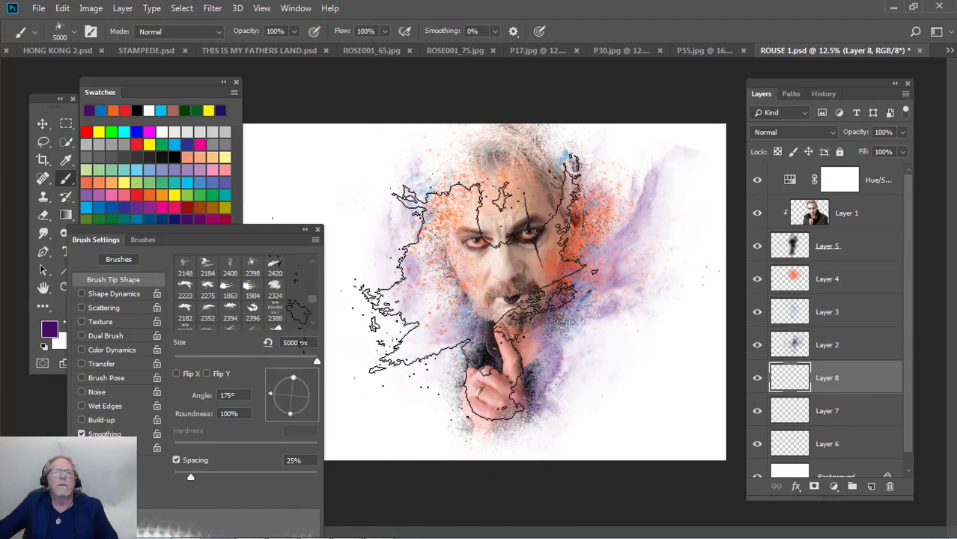
{"action": "right_click", "coordinate": [479, 275]}
{"action": "right_click", "coordinate": [524, 235]}
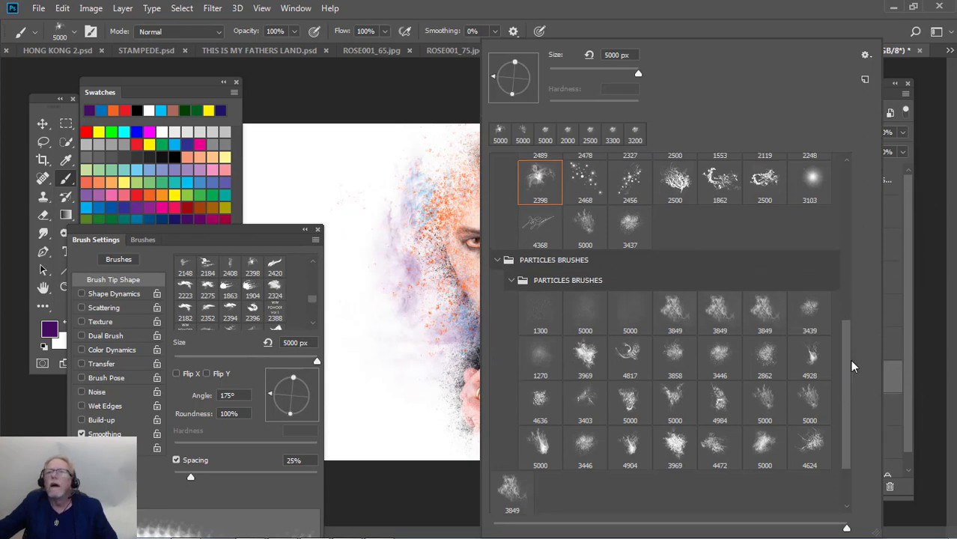
{"action": "scroll", "coordinate": [849, 361], "scroll_direction": "up", "scroll_amount": 2}
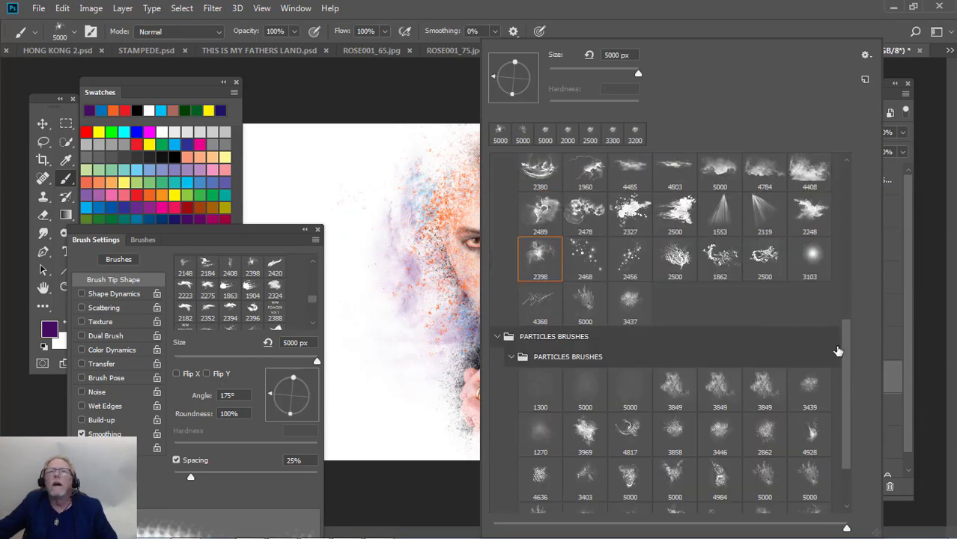
{"action": "left_click", "coordinate": [583, 210]}
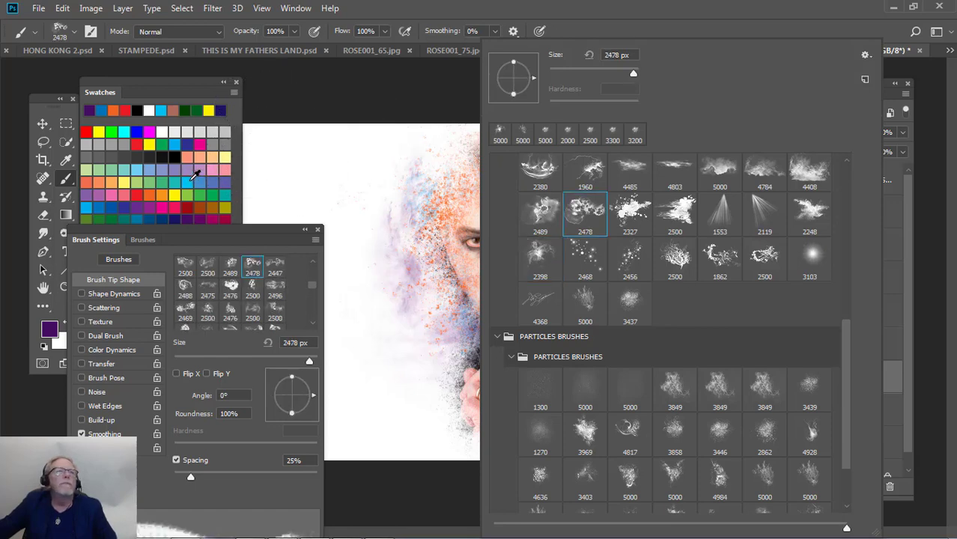
{"action": "left_click", "coordinate": [192, 172]}
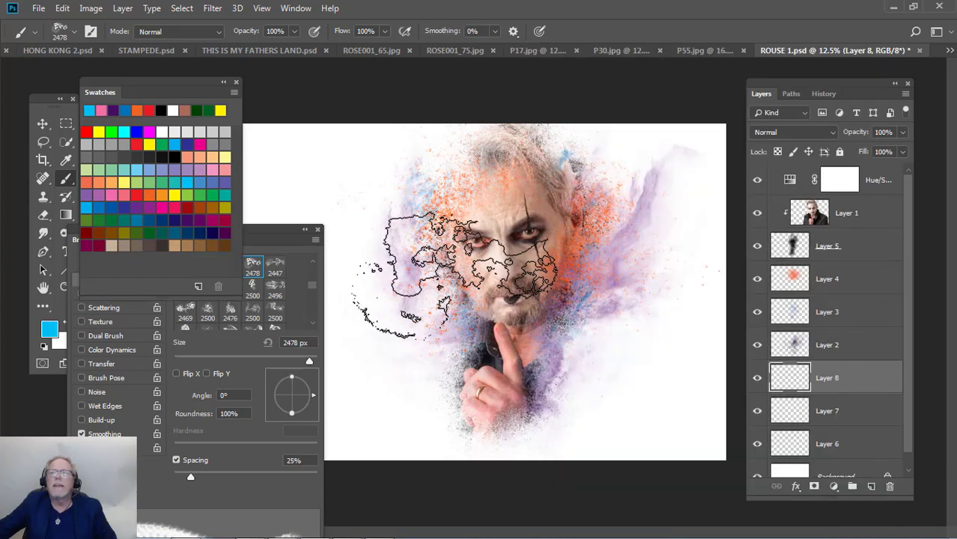
{"action": "left_click", "coordinate": [452, 275]}
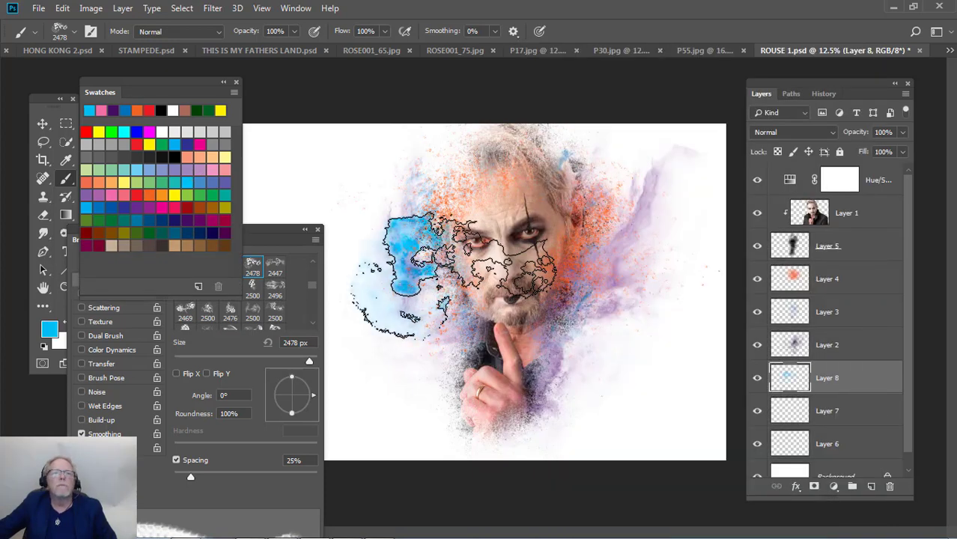
Scale the cyan splatter on Layer 8 to 139.55%, rotate it to -63.95° and move it diagonally behind the head
{"action": "key", "text": "ctrl+t"}
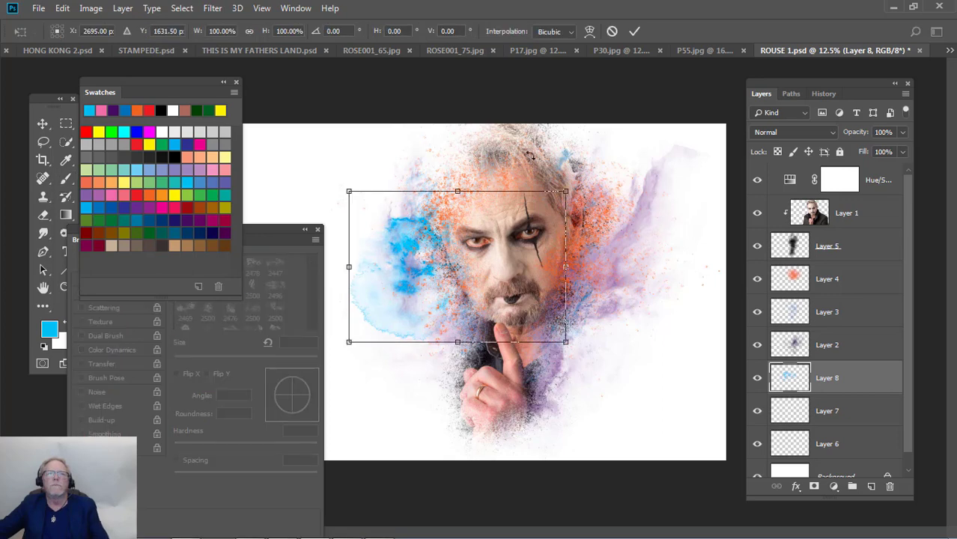
{"action": "left_click_drag", "start_coordinate": [598, 150], "coordinate": [581, 438]}
{"action": "left_click_drag", "start_coordinate": [400, 148], "coordinate": [348, 64]}
{"action": "left_click_drag", "start_coordinate": [465, 209], "coordinate": [518, 267]}
{"action": "left_click_drag", "start_coordinate": [648, 143], "coordinate": [383, 333]}
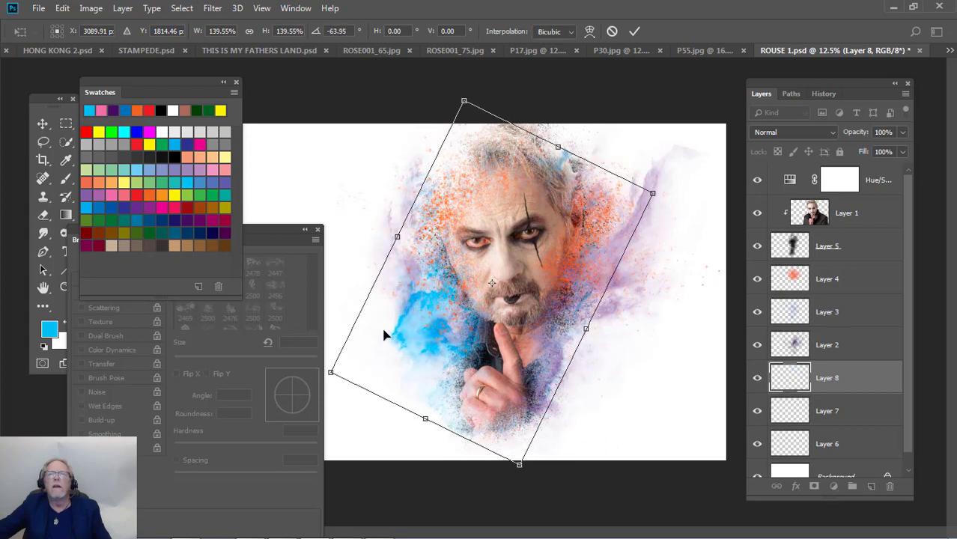
{"action": "left_click_drag", "start_coordinate": [568, 282], "coordinate": [591, 262]}
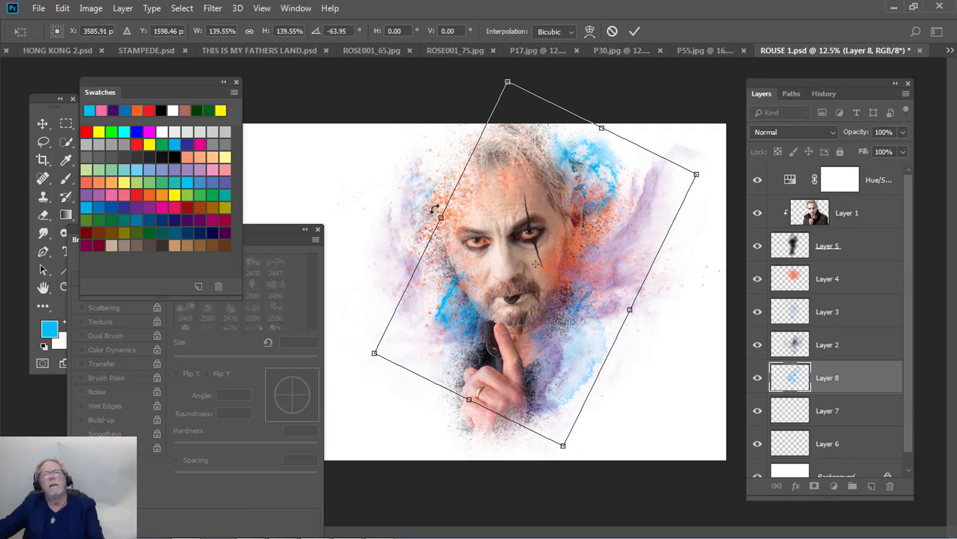
Reduce the cyan splatter's height to 122.13%, rotate it further clockwise and position it between the temple and the chin
{"action": "mouse_move", "coordinate": [442, 215]}
{"action": "left_mouse_down"}
{"action": "mouse_move", "coordinate": [464, 229]}
{"action": "mouse_move", "coordinate": [455, 228]}
{"action": "left_mouse_up"}
{"action": "left_click_drag", "start_coordinate": [557, 314], "coordinate": [548, 326]}
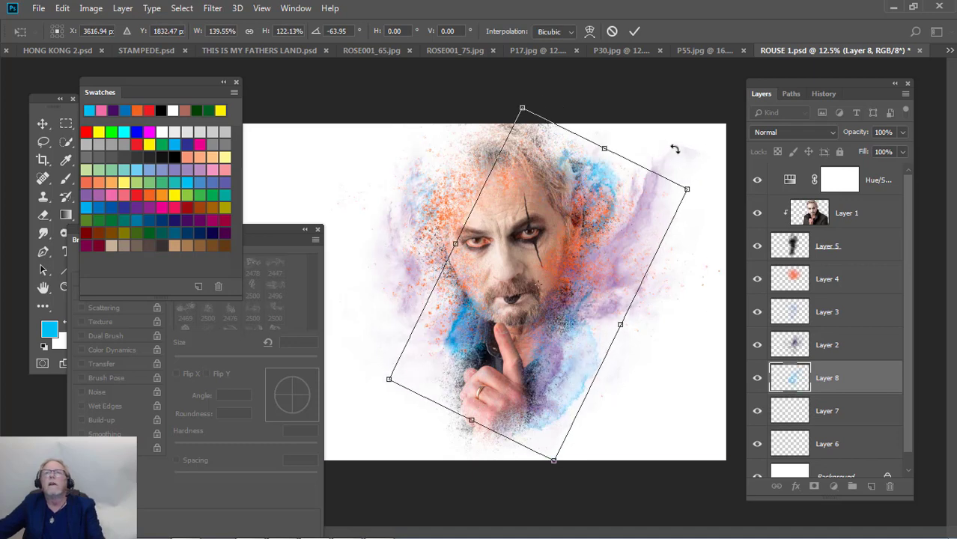
{"action": "left_click_drag", "start_coordinate": [674, 149], "coordinate": [701, 183]}
{"action": "left_click_drag", "start_coordinate": [633, 165], "coordinate": [634, 140]}
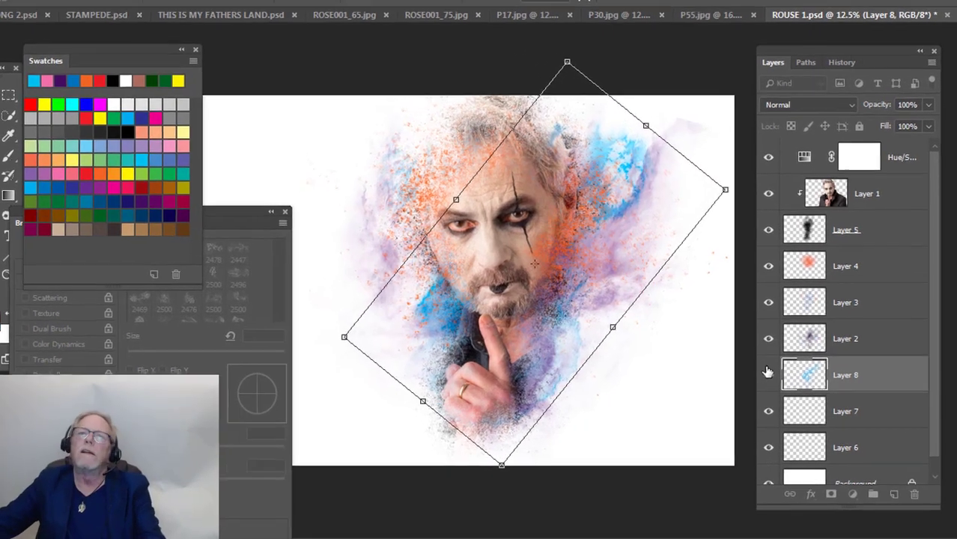
{"action": "key", "text": "Return"}
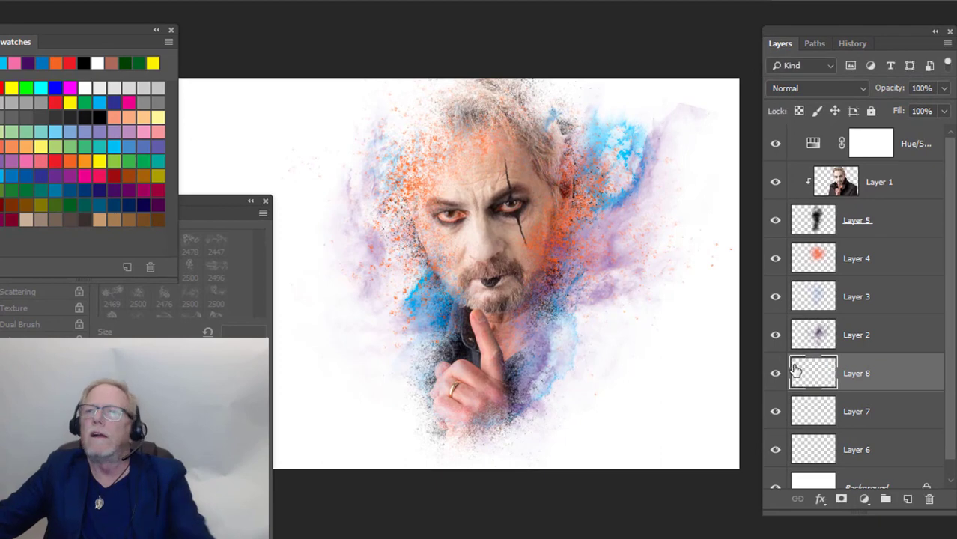
Add a layer mask to Layer 8 and stamp black with the 2478 px tip to soften the blue beside the chin
{"action": "left_click", "coordinate": [841, 500]}
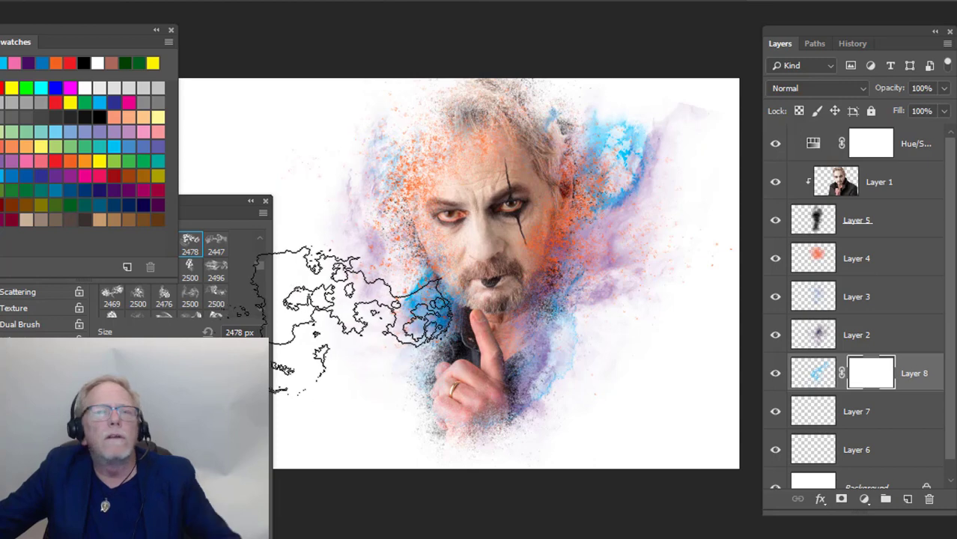
{"action": "key", "text": "d"}
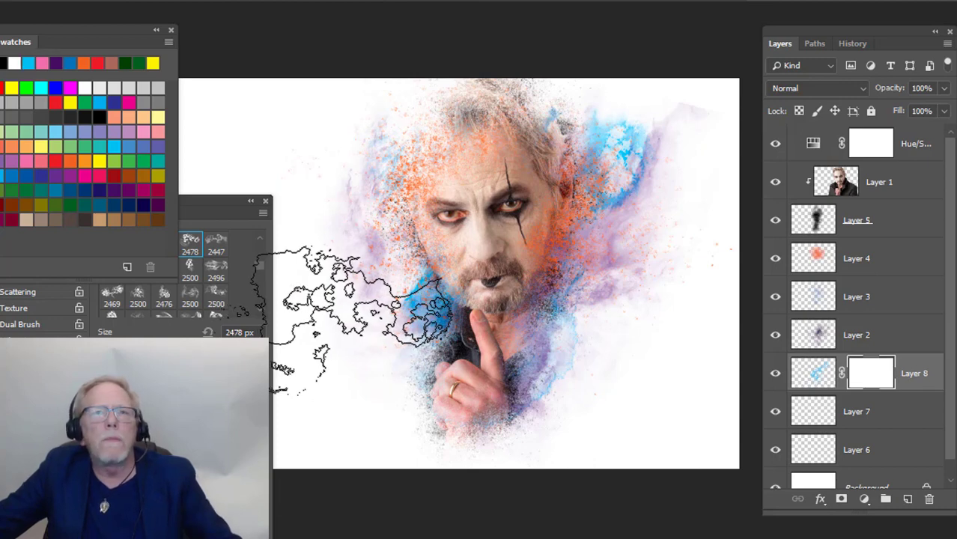
{"action": "left_click", "coordinate": [353, 294]}
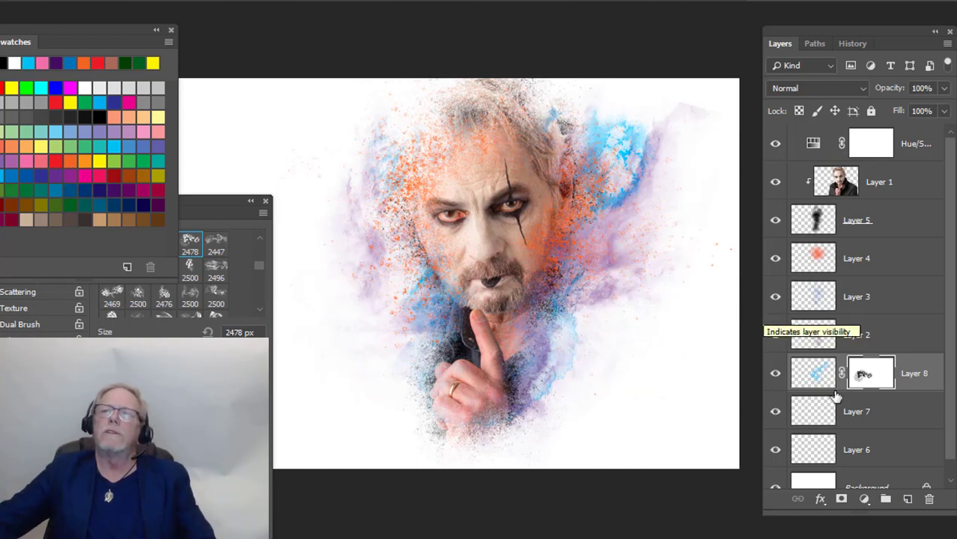
On Layer 7, stamp a dark green splatter around the chin and hand with the 4904 px tip from PARTICLES BRUSHES
{"action": "left_click", "coordinate": [820, 411]}
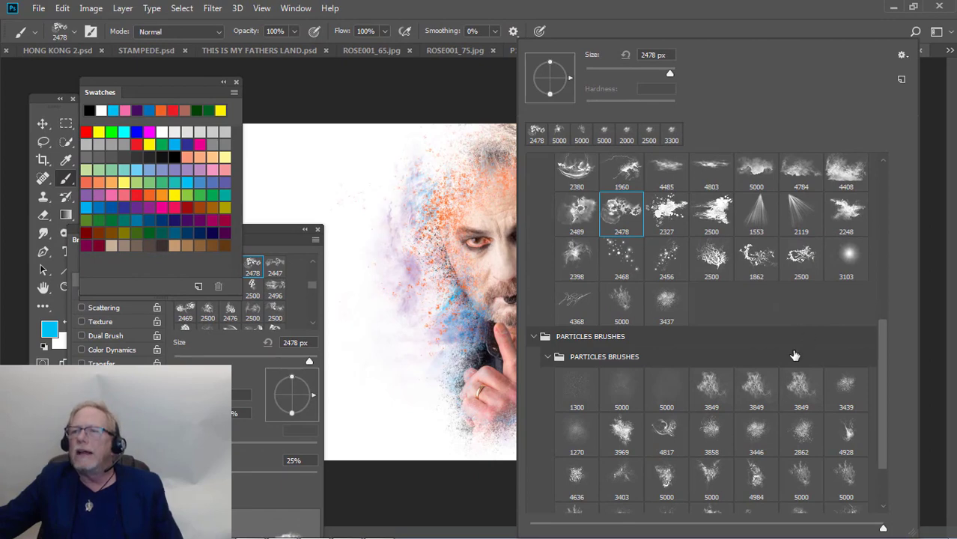
{"action": "scroll", "coordinate": [803, 345], "scroll_direction": "down", "scroll_amount": 1}
{"action": "scroll", "coordinate": [803, 348], "scroll_direction": "down", "scroll_amount": 2}
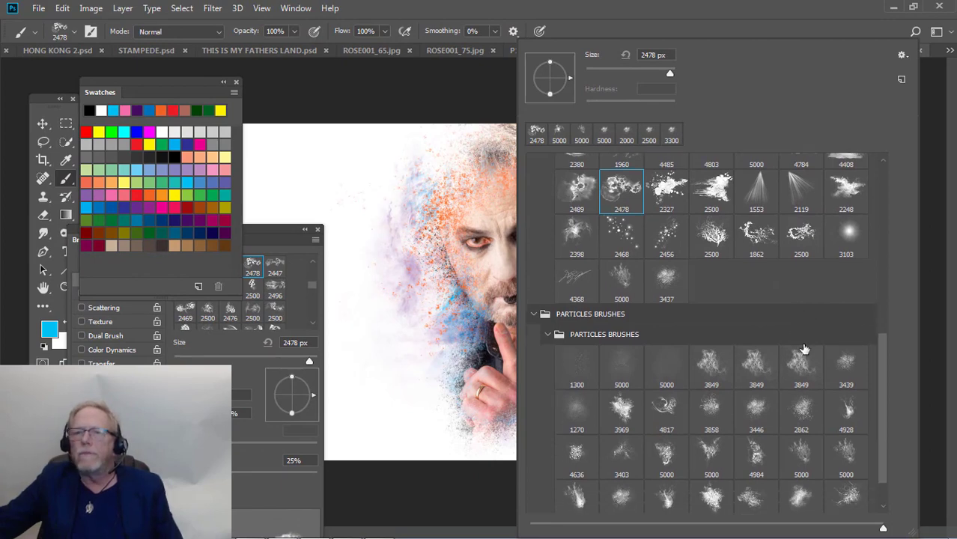
{"action": "scroll", "coordinate": [803, 348], "scroll_direction": "down", "scroll_amount": 2}
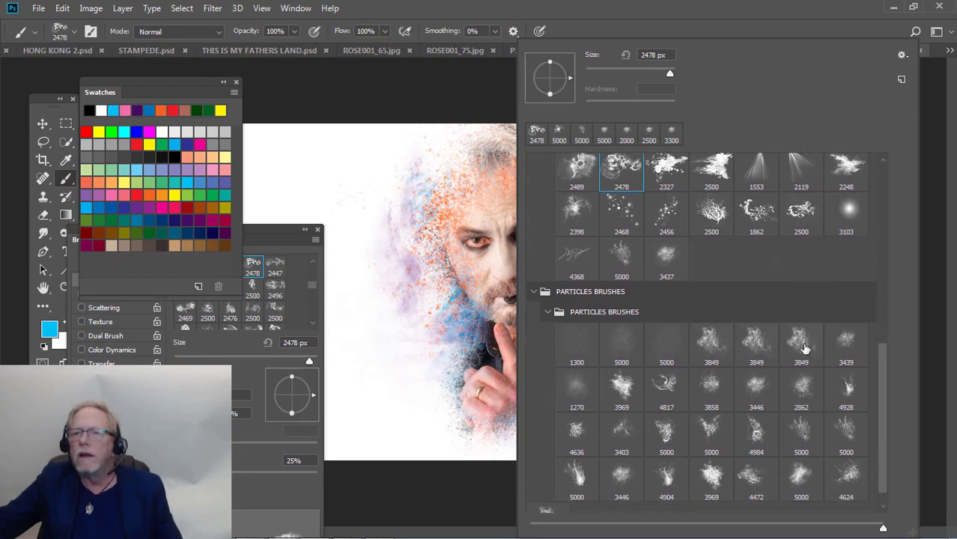
{"action": "scroll", "coordinate": [803, 348], "scroll_direction": "down", "scroll_amount": 2}
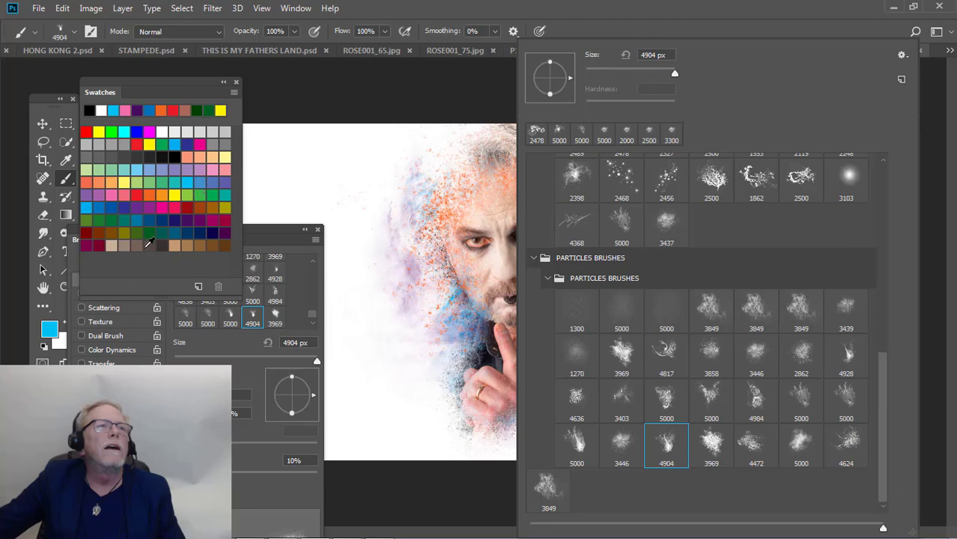
{"action": "left_click", "coordinate": [155, 227]}
{"action": "left_click", "coordinate": [155, 226]}
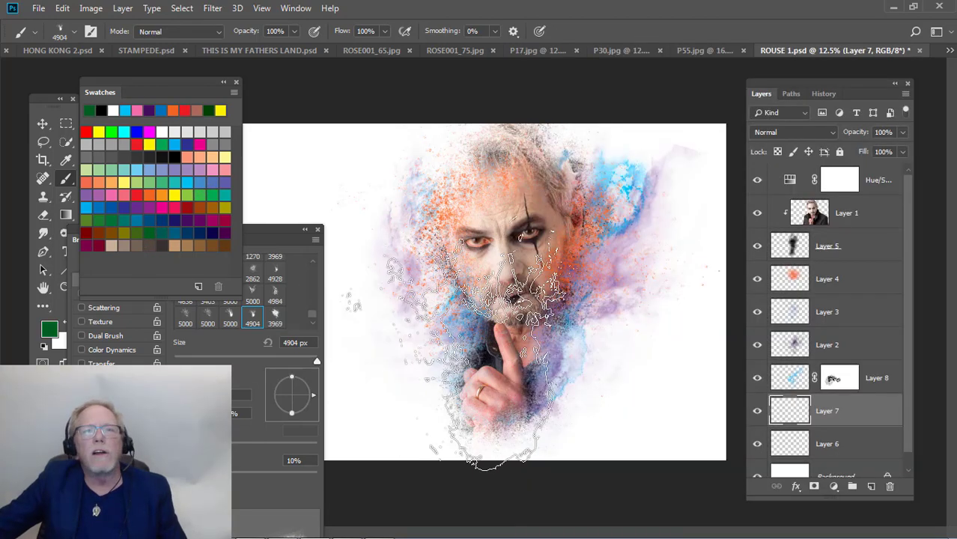
{"action": "left_click", "coordinate": [451, 297]}
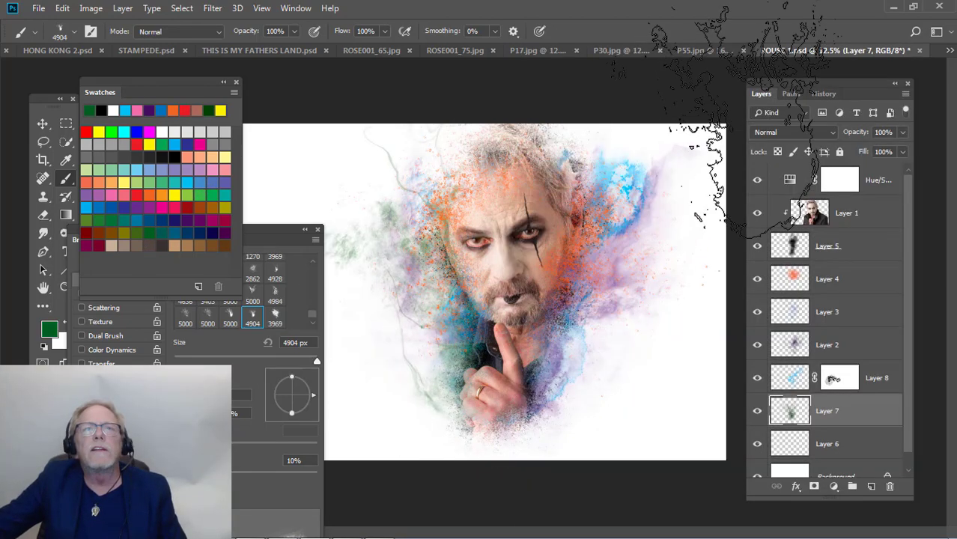
With the painted layers beneath it hidden, release Layer 1 from its clipping mask and add a white layer mask to it
{"action": "left_click", "coordinate": [561, 223], "text": "alt"}
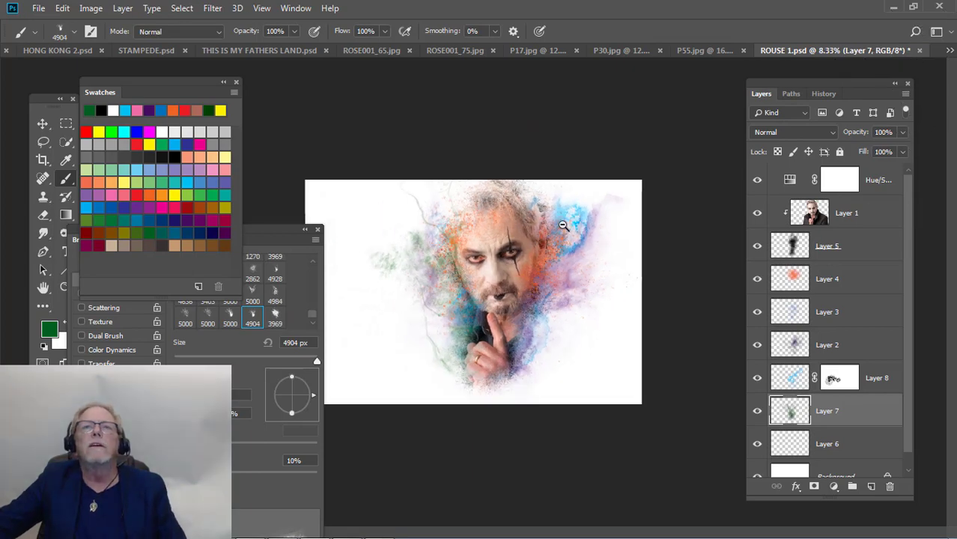
{"action": "key", "text": "Tab"}
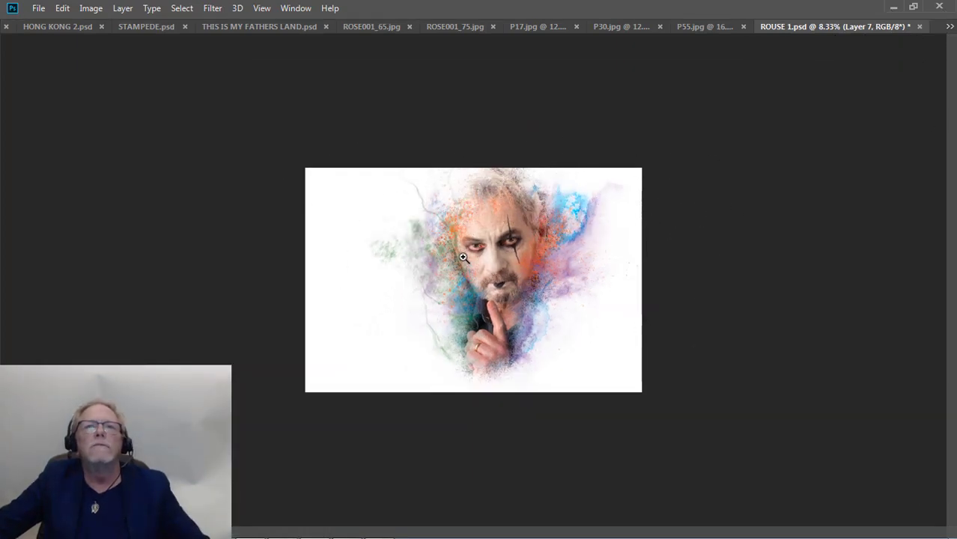
{"action": "left_click", "coordinate": [462, 258], "text": "ctrl"}
{"action": "left_click", "coordinate": [462, 257], "text": "ctrl"}
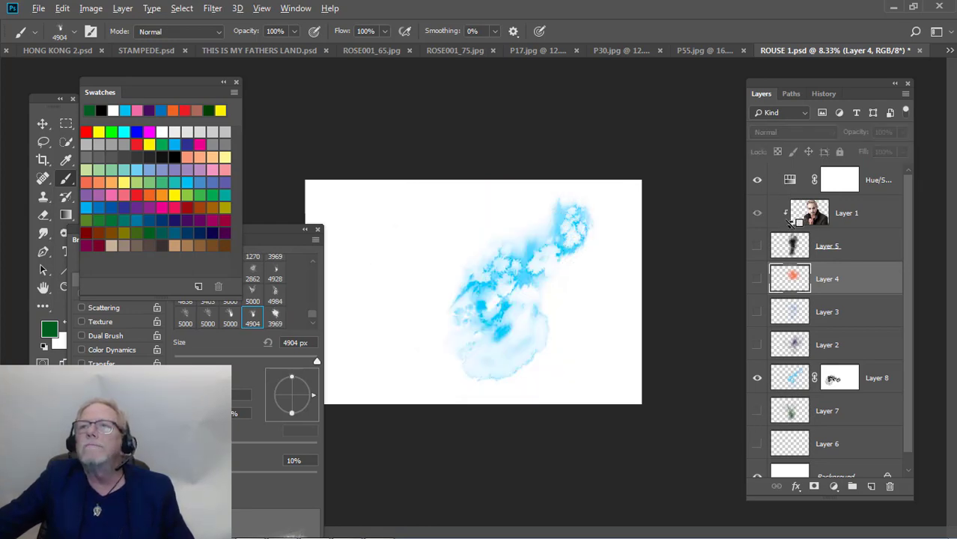
{"action": "left_click_drag", "start_coordinate": [788, 222], "coordinate": [790, 216]}
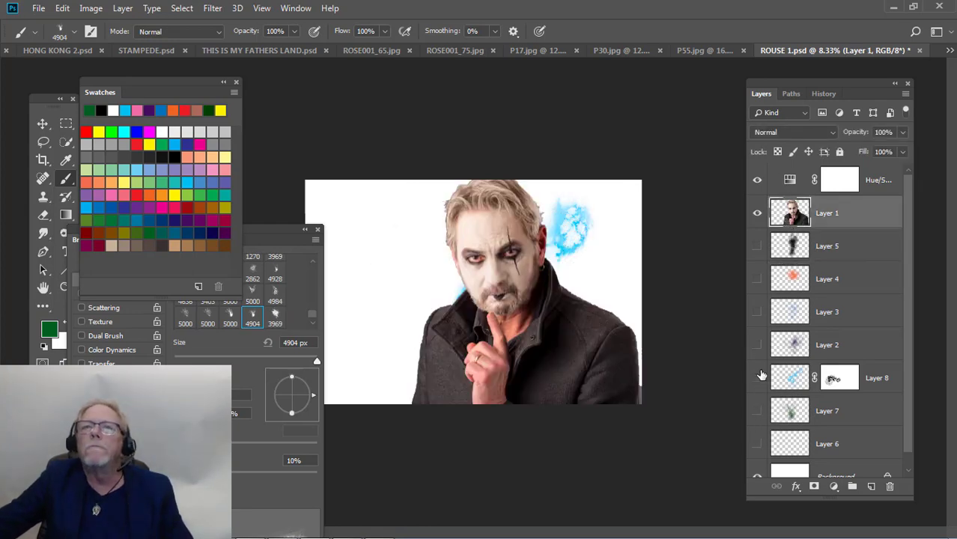
{"action": "left_click", "coordinate": [758, 377]}
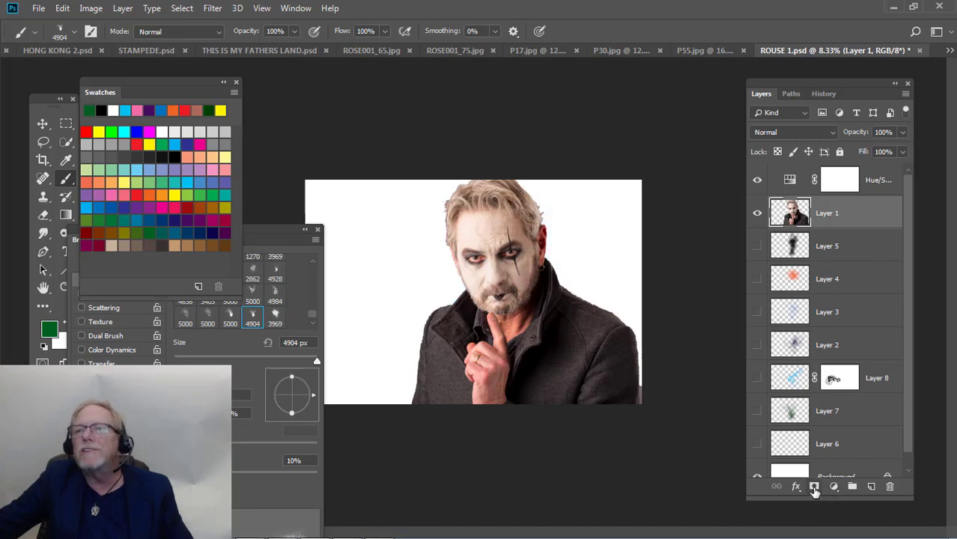
{"action": "left_click", "coordinate": [814, 487]}
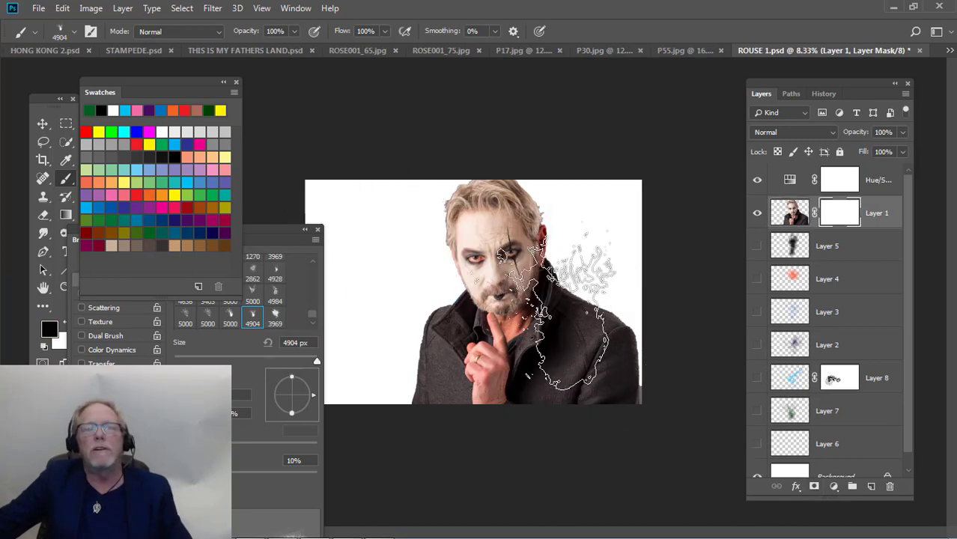
Choose the 3437 px splatter brush tip and enable Shape Dynamics with 50% size jitter, 48% angle jitter and Flip X Jitter
{"action": "right_click", "coordinate": [551, 306]}
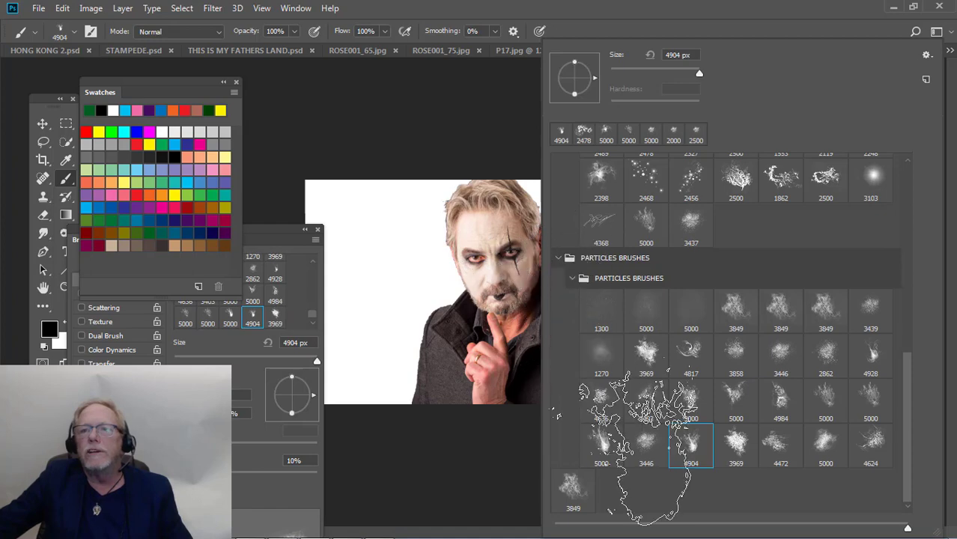
{"action": "left_click", "coordinate": [690, 221]}
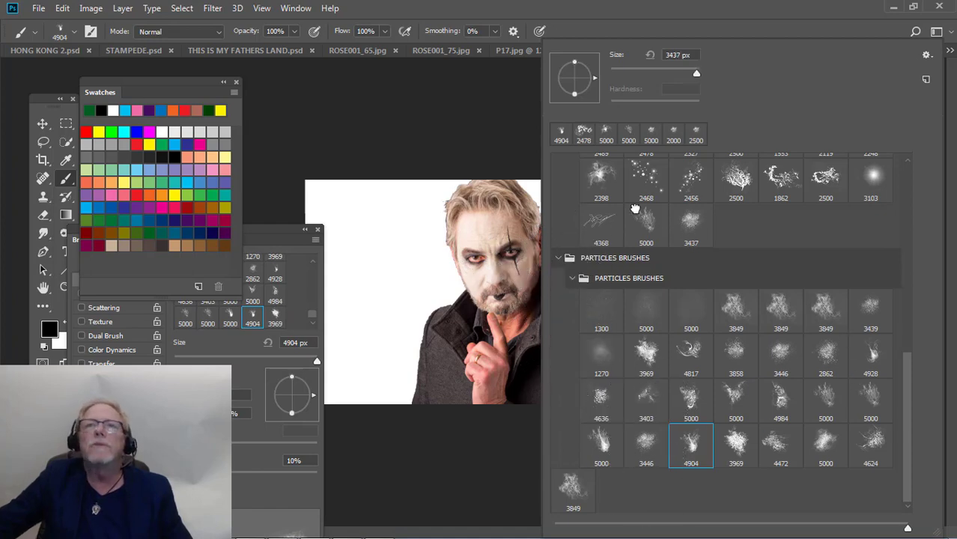
{"action": "left_click", "coordinate": [268, 229]}
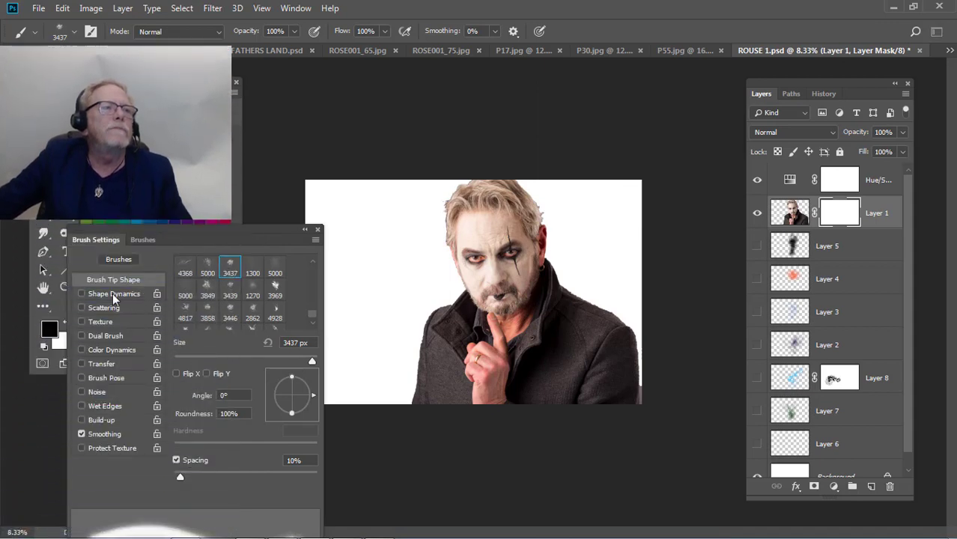
{"action": "left_click", "coordinate": [113, 293]}
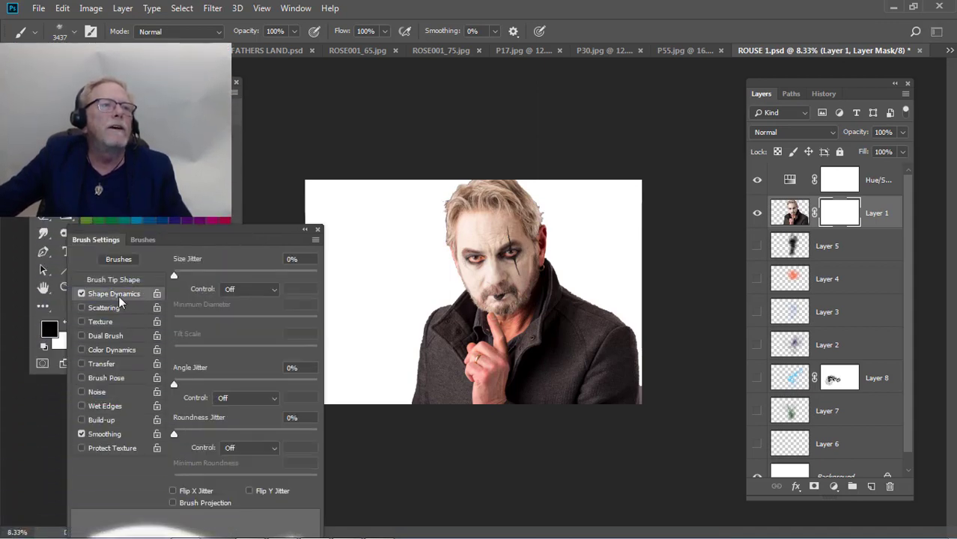
{"action": "left_click_drag", "start_coordinate": [249, 274], "coordinate": [247, 275]}
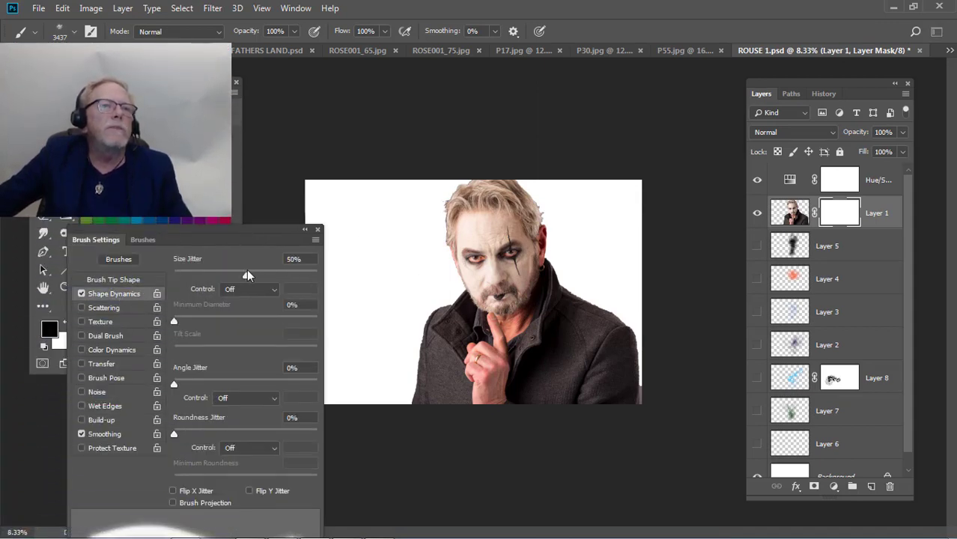
{"action": "left_click", "coordinate": [241, 379]}
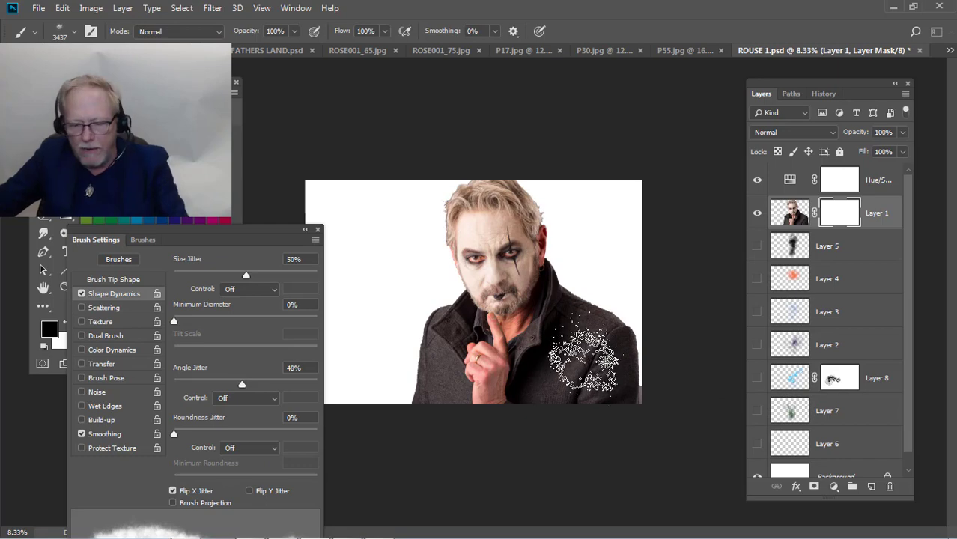
Paint black on Layer 1's mask to disperse both sides of the coat, reducing the brush from 4000 px to 3300 px
{"action": "key", "text": "]"}
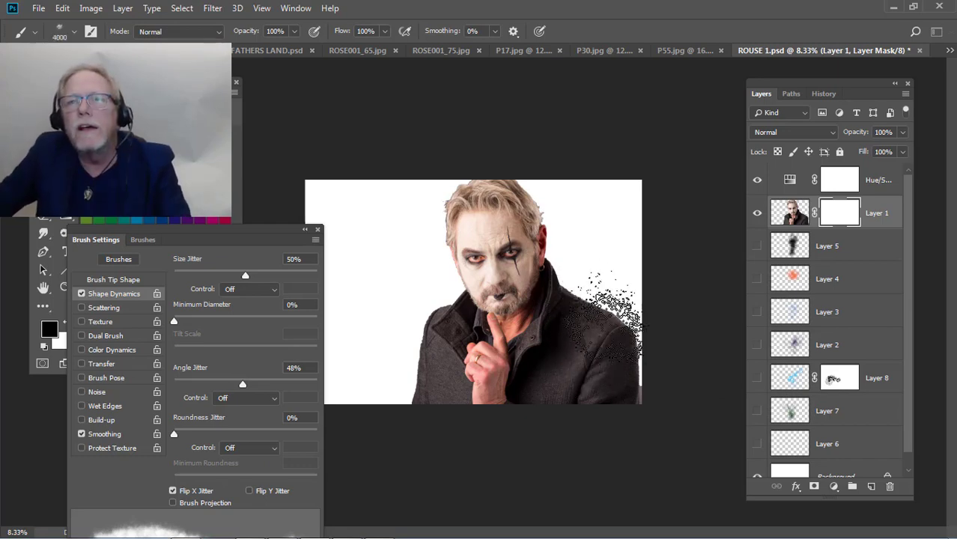
{"action": "mouse_move", "coordinate": [592, 312]}
{"action": "left_mouse_down"}
{"action": "mouse_move", "coordinate": [627, 380]}
{"action": "mouse_move", "coordinate": [628, 300]}
{"action": "mouse_move", "coordinate": [633, 348]}
{"action": "mouse_move", "coordinate": [584, 367]}
{"action": "mouse_move", "coordinate": [576, 359]}
{"action": "mouse_move", "coordinate": [564, 382]}
{"action": "mouse_move", "coordinate": [550, 352]}
{"action": "mouse_move", "coordinate": [603, 313]}
{"action": "mouse_move", "coordinate": [544, 310]}
{"action": "mouse_move", "coordinate": [547, 341]}
{"action": "mouse_move", "coordinate": [419, 397]}
{"action": "mouse_move", "coordinate": [419, 375]}
{"action": "mouse_move", "coordinate": [383, 304]}
{"action": "left_mouse_up"}
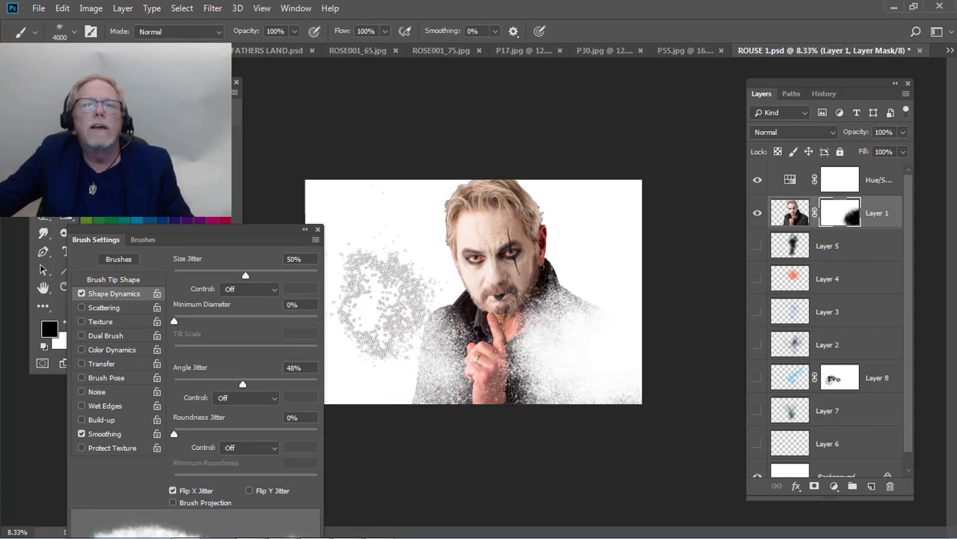
{"action": "key", "text": "bracketleft"}
{"action": "key", "text": "bracketleft"}
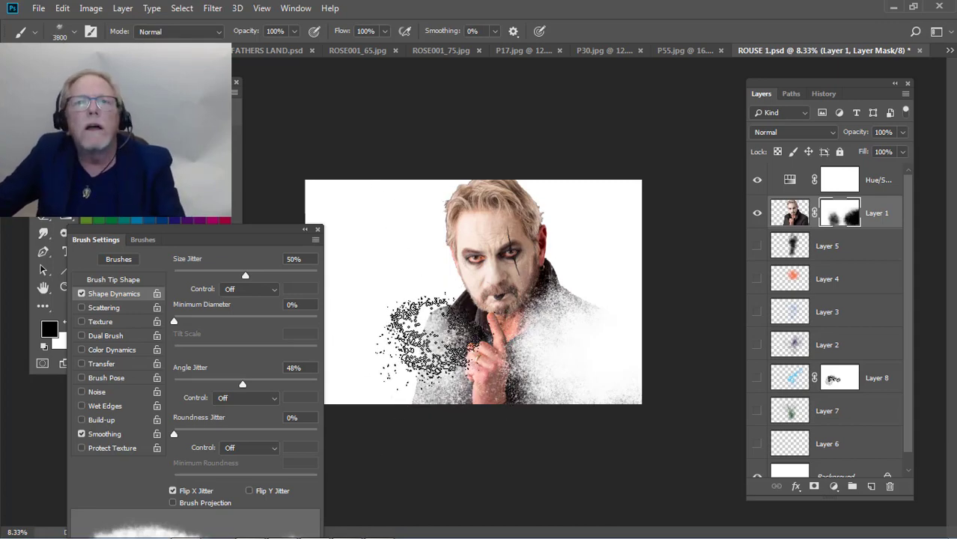
{"action": "key", "text": "bracketleft"}
{"action": "key", "text": "bracketleft"}
{"action": "key", "text": "bracketleft"}
{"action": "key", "text": "bracketleft"}
{"action": "key", "text": "bracketleft"}
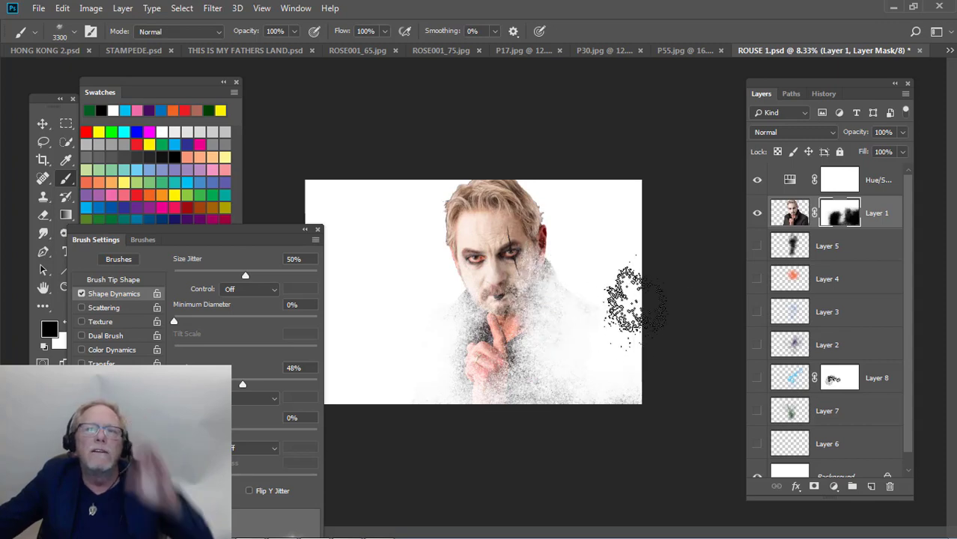
Stamp black on Layer 1's mask at 3300 px along both sides of the hair and on the coat remnants beside the hand
{"action": "left_click", "coordinate": [547, 206]}
{"action": "left_click", "coordinate": [548, 197]}
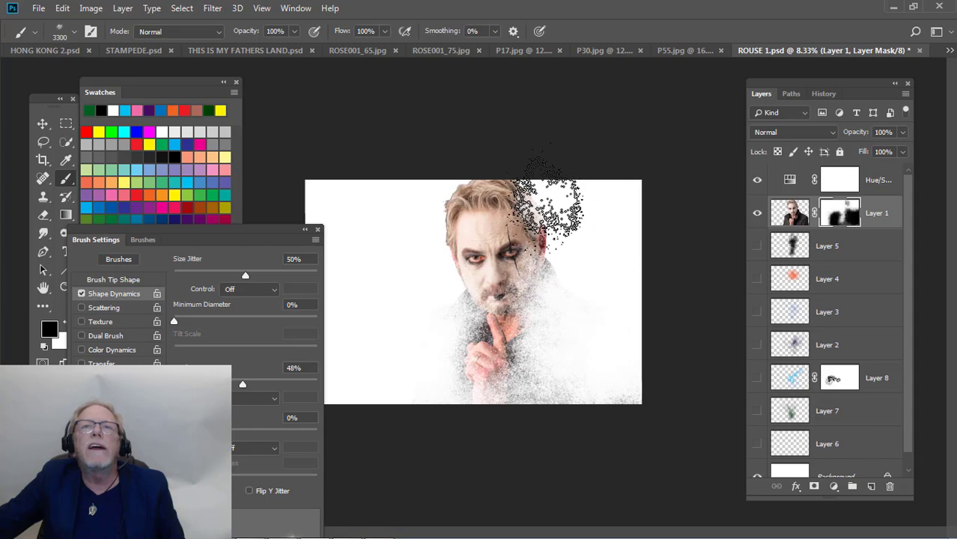
{"action": "left_click", "coordinate": [546, 201]}
{"action": "left_click", "coordinate": [449, 201]}
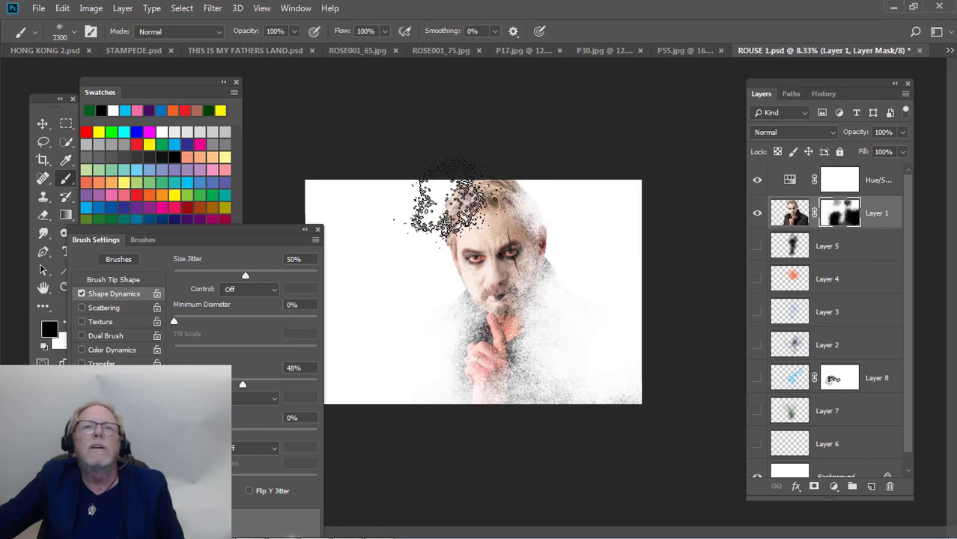
{"action": "left_click_drag", "start_coordinate": [449, 198], "coordinate": [435, 212]}
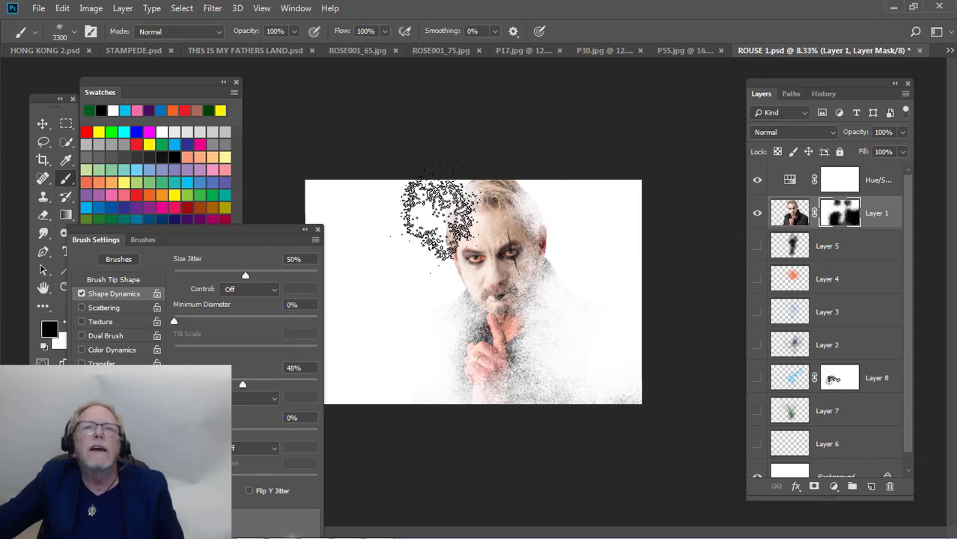
{"action": "left_click", "coordinate": [443, 210]}
{"action": "left_click", "coordinate": [450, 367]}
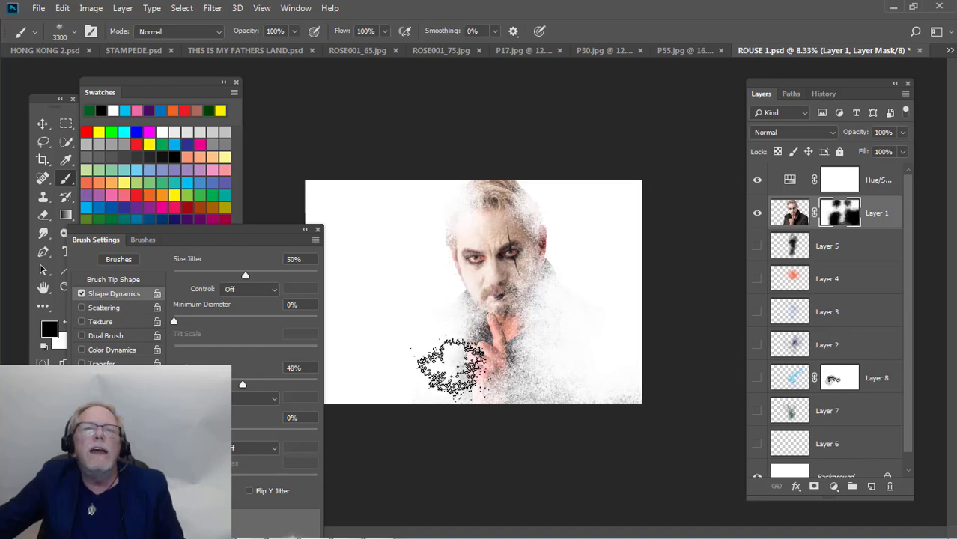
{"action": "mouse_move", "coordinate": [450, 367]}
{"action": "left_mouse_down"}
{"action": "mouse_move", "coordinate": [440, 365]}
{"action": "mouse_move", "coordinate": [463, 386]}
{"action": "left_mouse_up"}
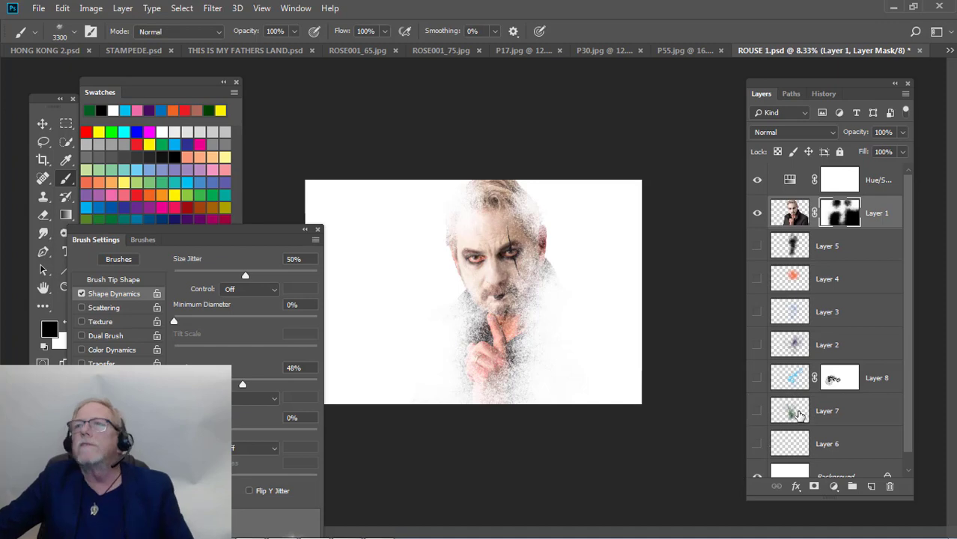
Paint white on Layer 1's mask to restore parts of the face and collar, and show all the coloured splatter layers while keeping Layer 5 hidden
{"action": "key", "text": "x"}
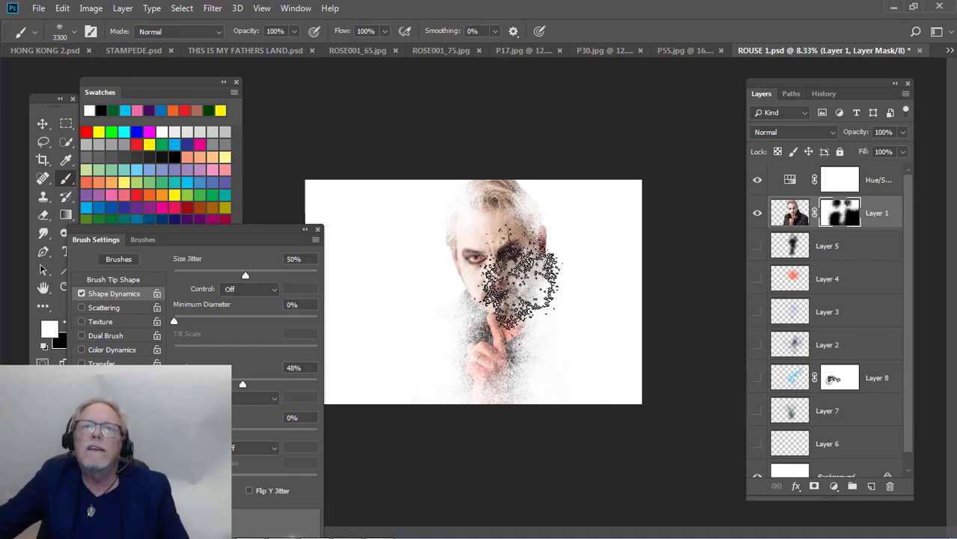
{"action": "left_click", "coordinate": [519, 278]}
{"action": "mouse_move", "coordinate": [490, 271]}
{"action": "left_mouse_down"}
{"action": "mouse_move", "coordinate": [553, 284]}
{"action": "mouse_move", "coordinate": [446, 241]}
{"action": "left_mouse_up"}
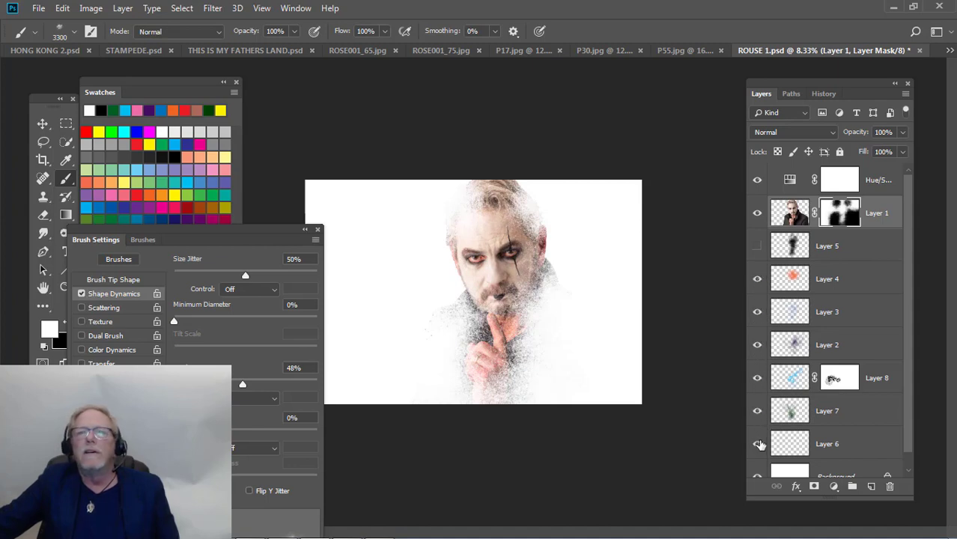
{"action": "left_click", "coordinate": [758, 445]}
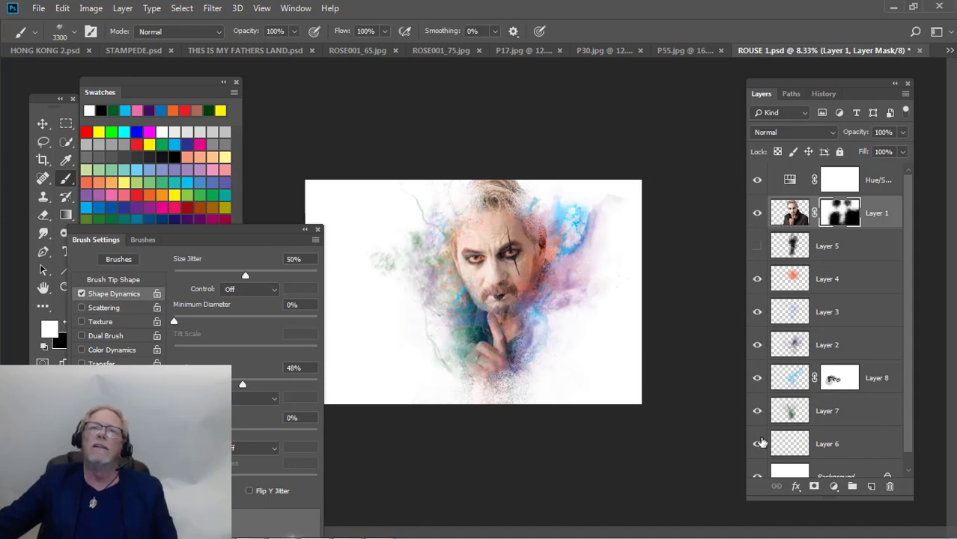